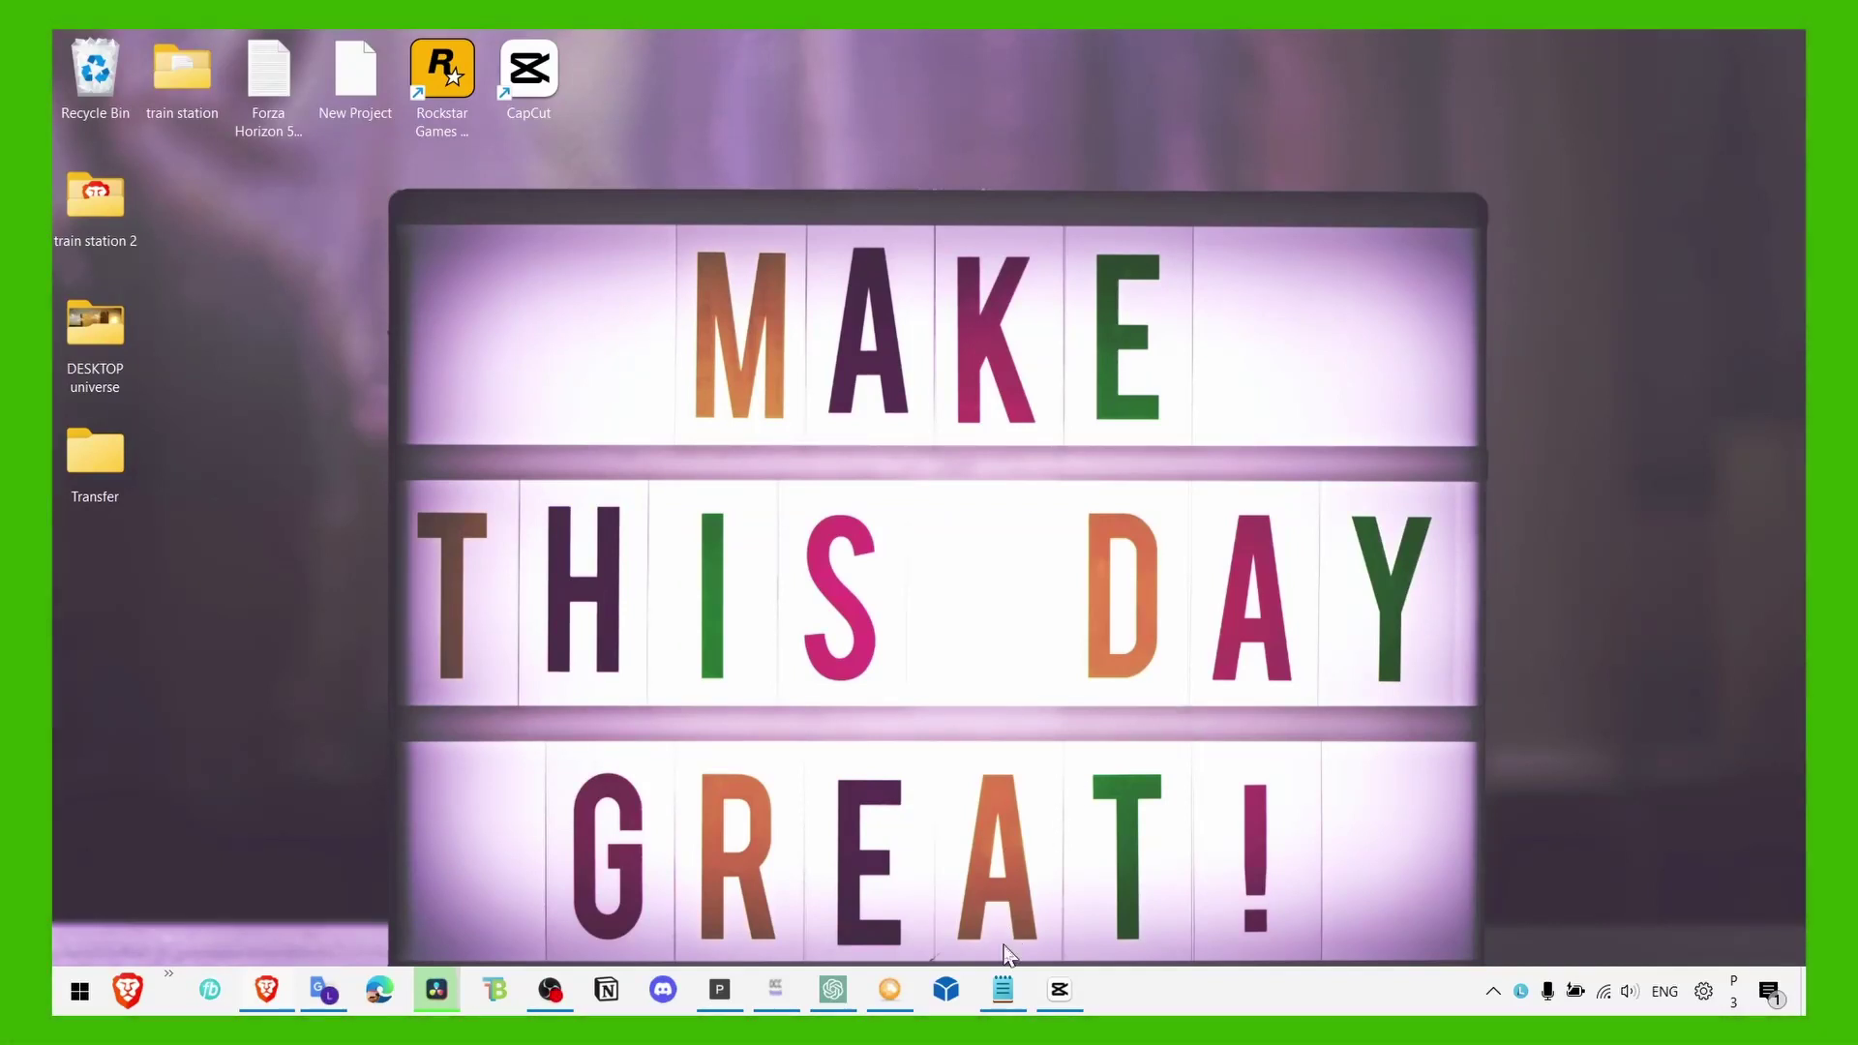
# - Delete 'High Ping How to fix' from the Notepad title, leaving 'Forza Horizon 3 | Complete Tutorial'
pyautogui.click(1002, 989)
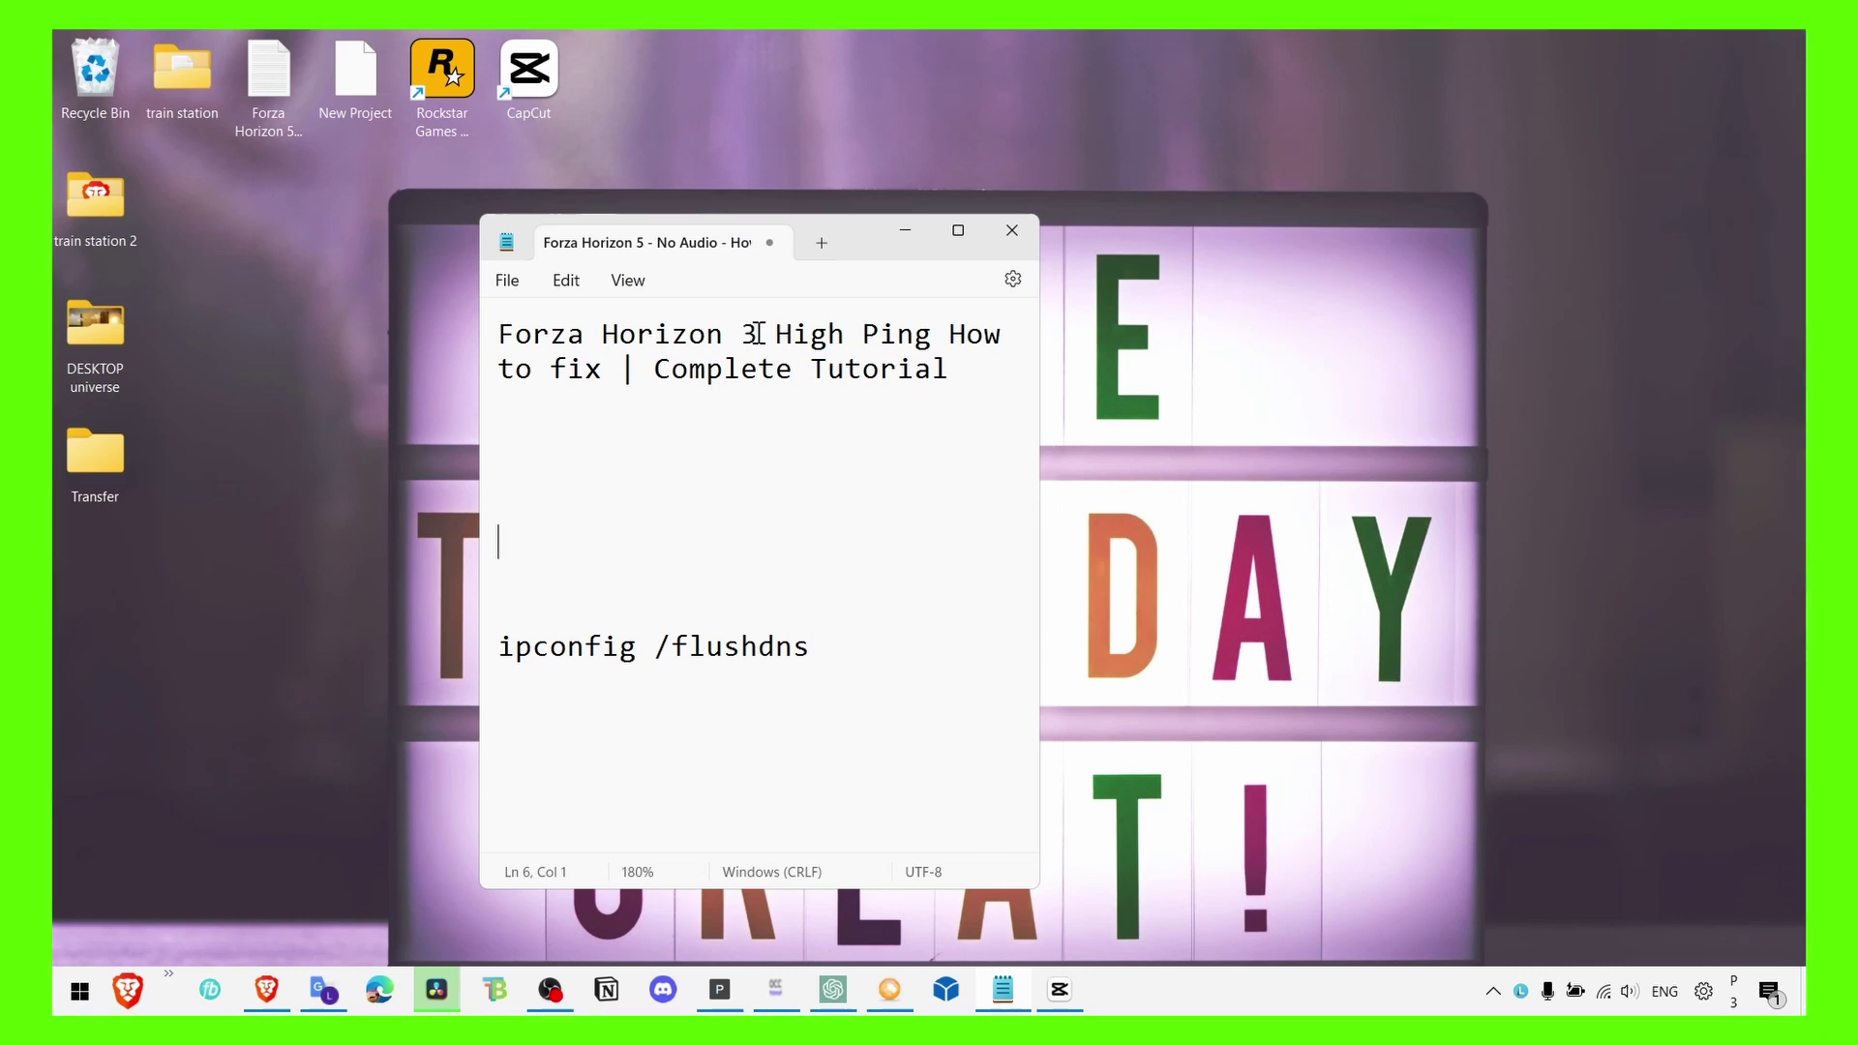
pyautogui.doubleClick(809, 334)
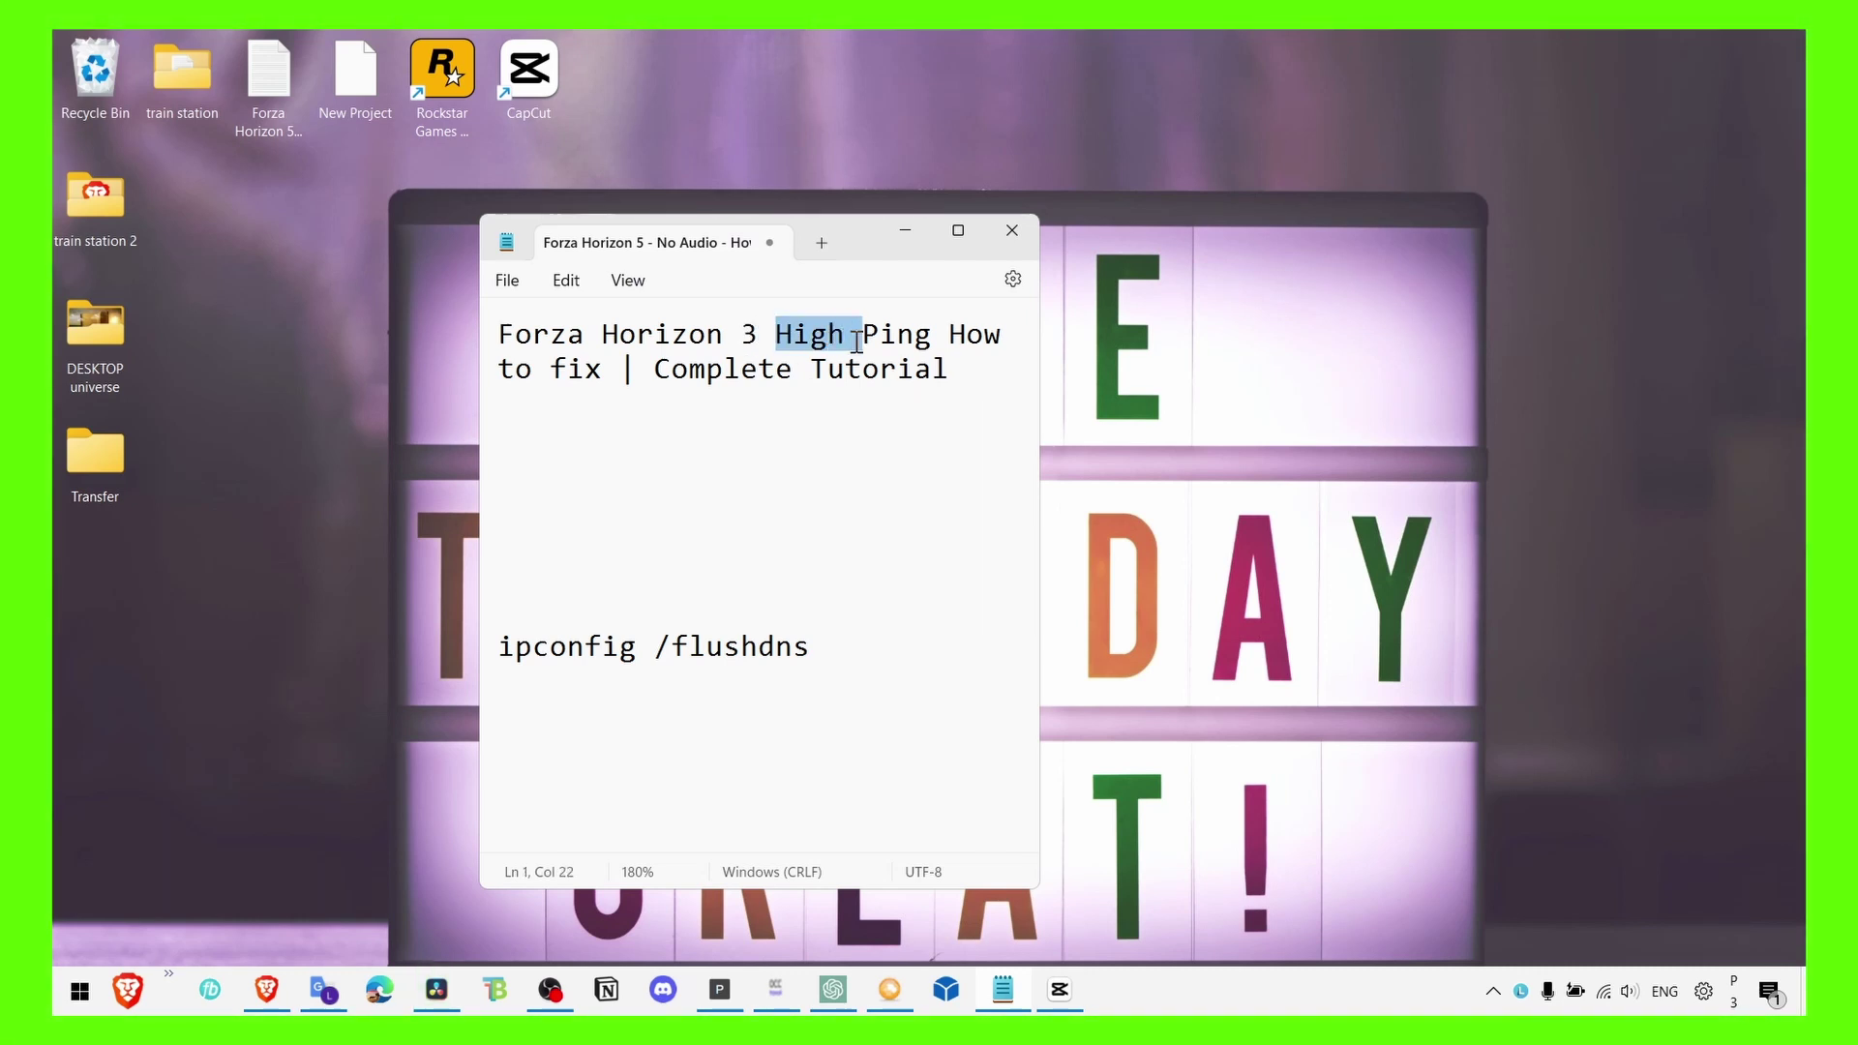
pyautogui.moveTo(857, 341); pyautogui.dragTo(957, 372)
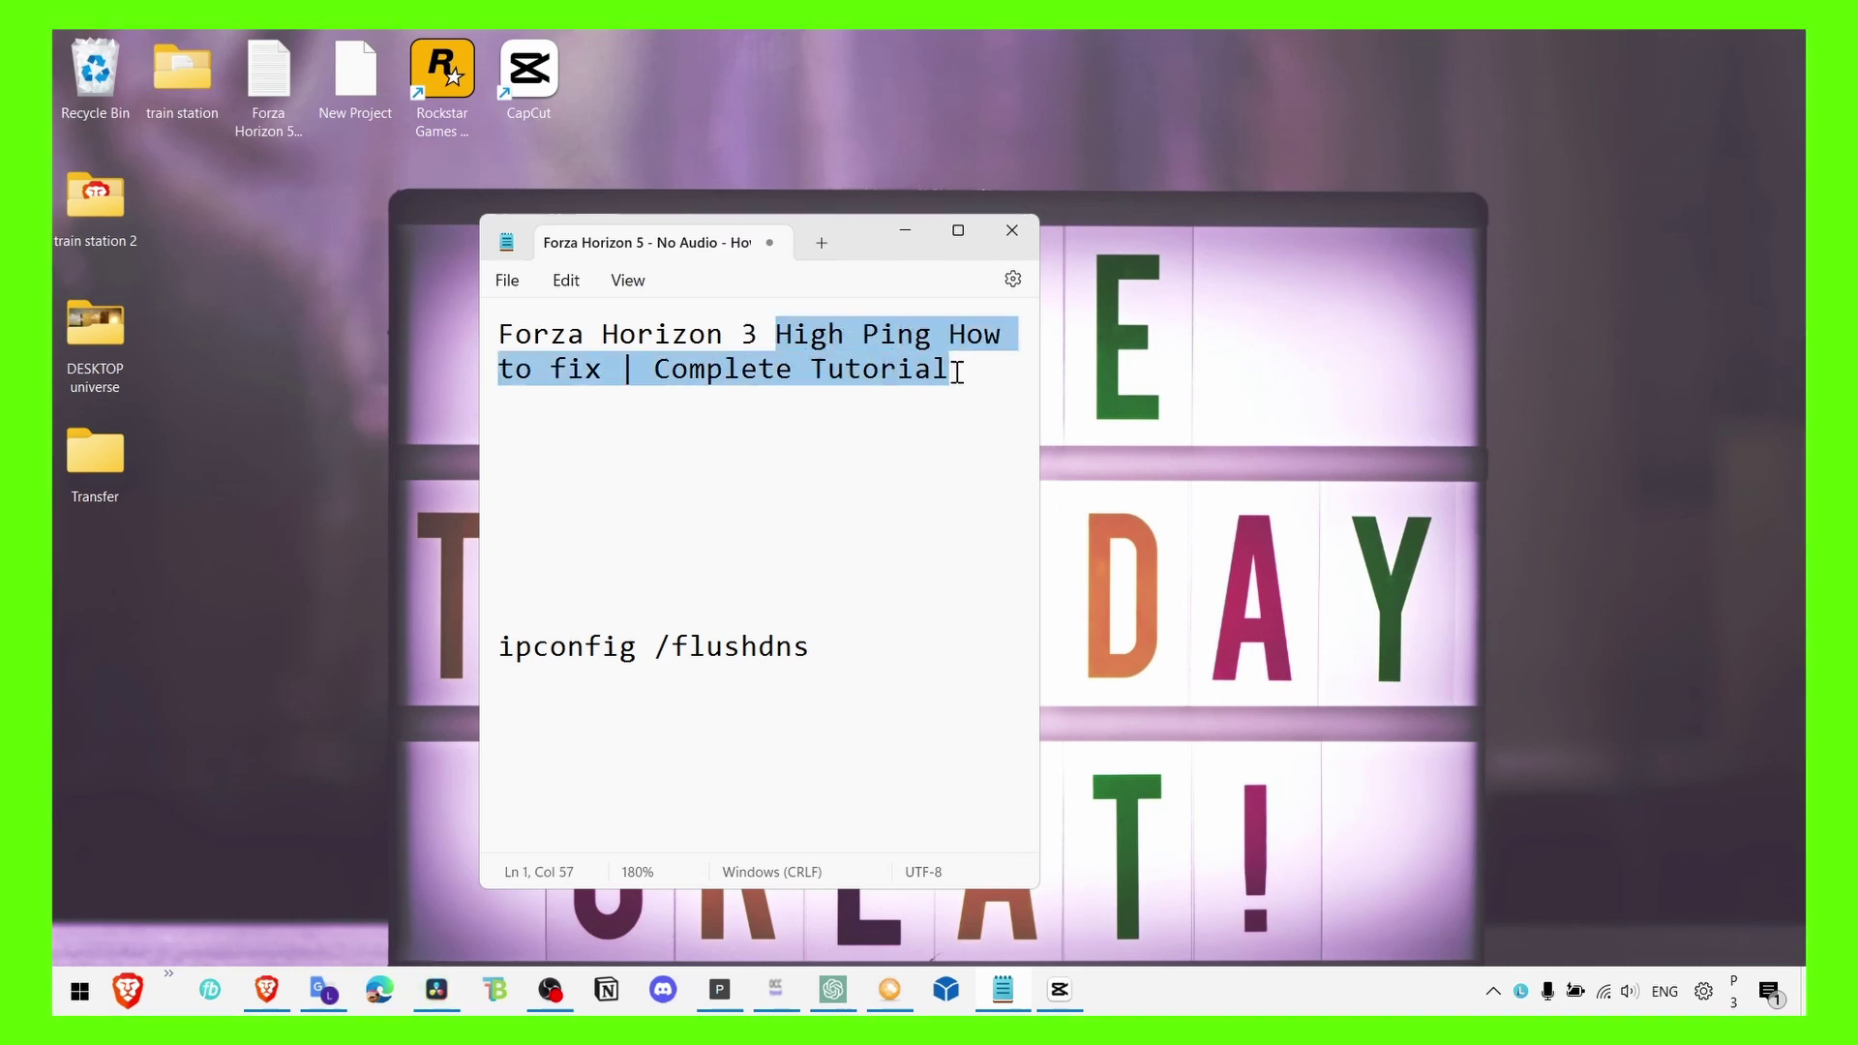
pyautogui.moveTo(775, 334); pyautogui.dragTo(617, 373)
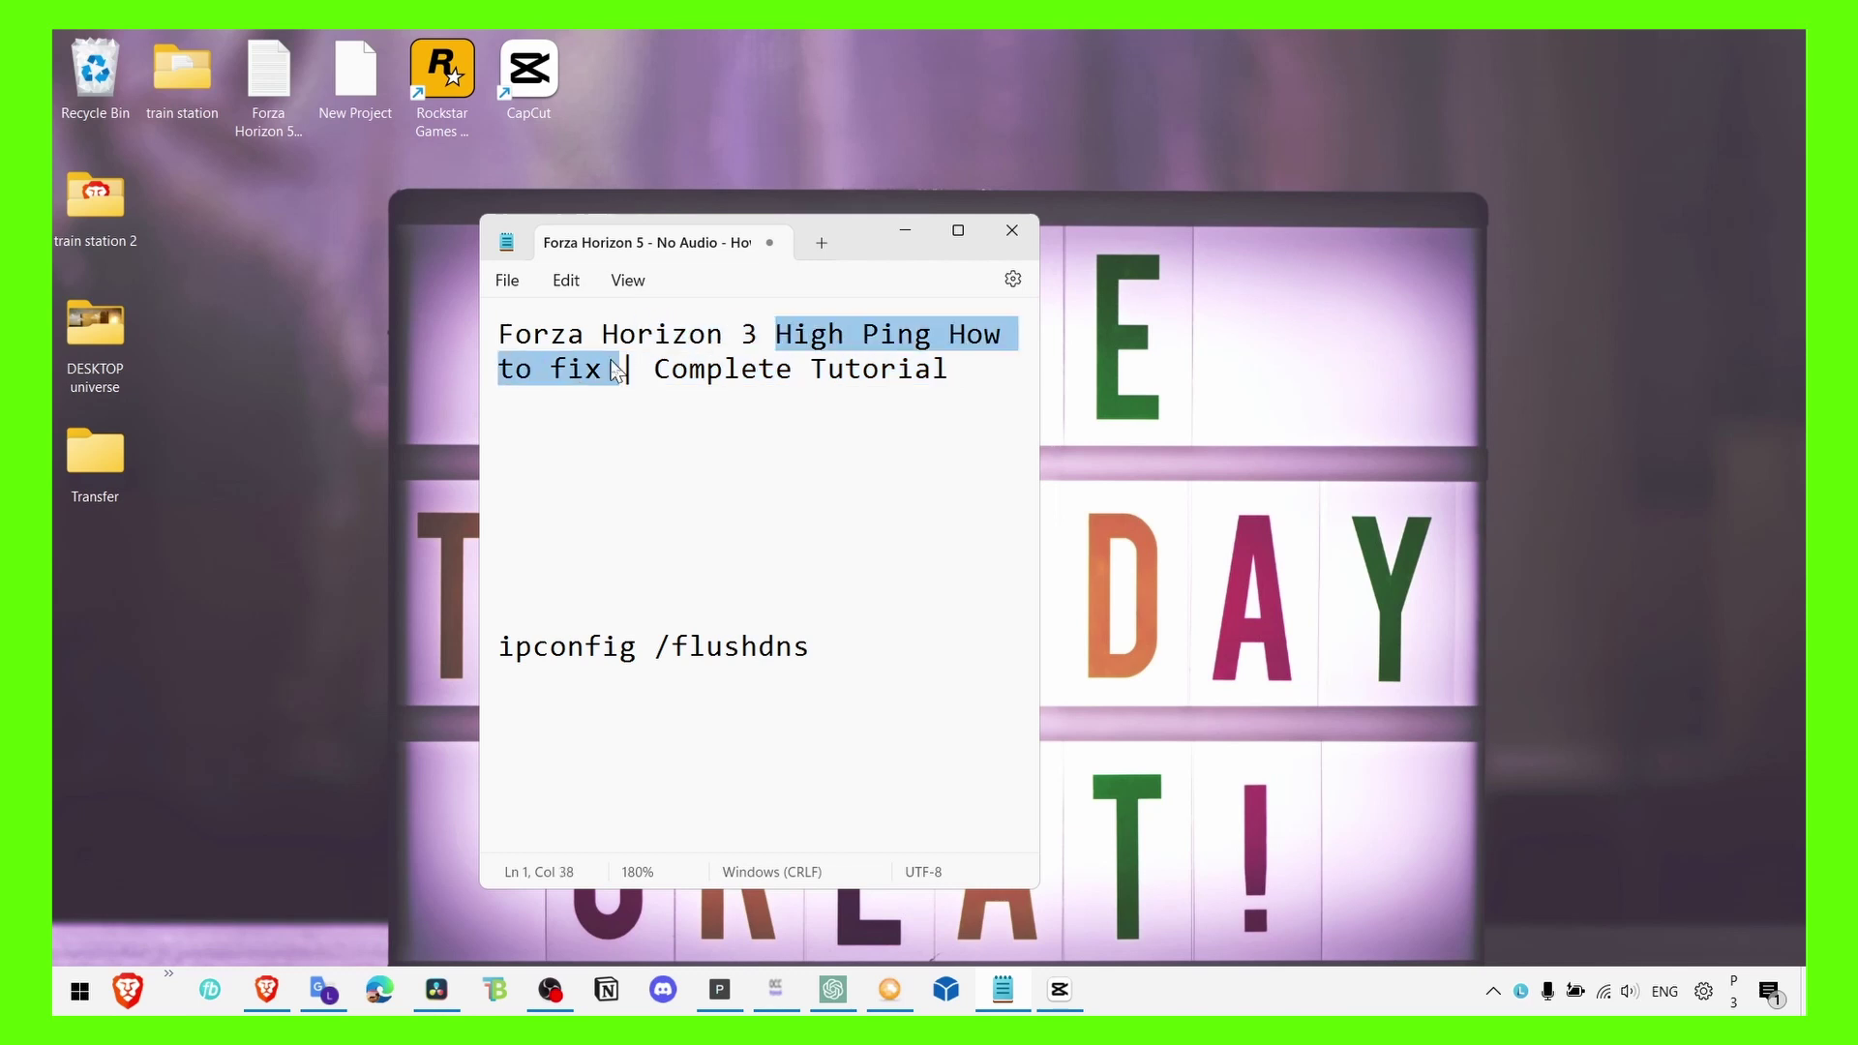
pyautogui.press('BackSpace')
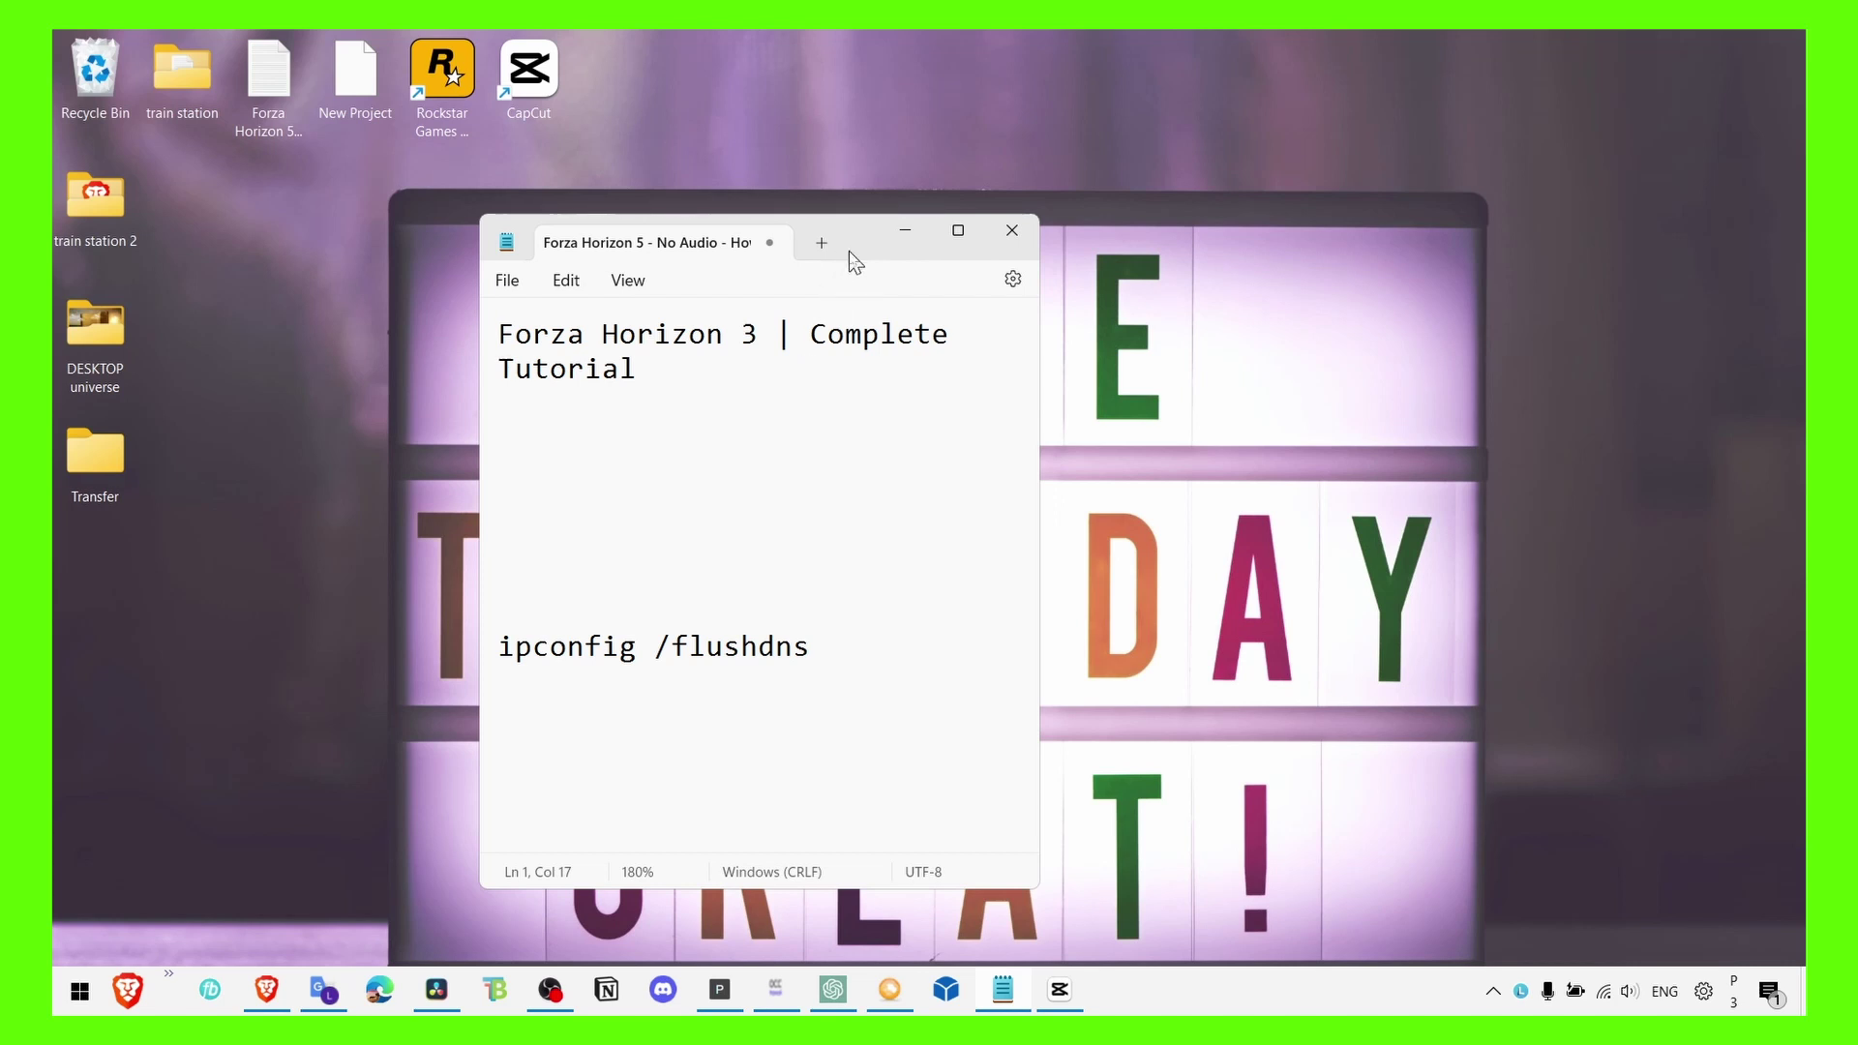
# - Minimize Notepad and open the Windows Update settings page through a 'windows' search
pyautogui.click(900, 232)
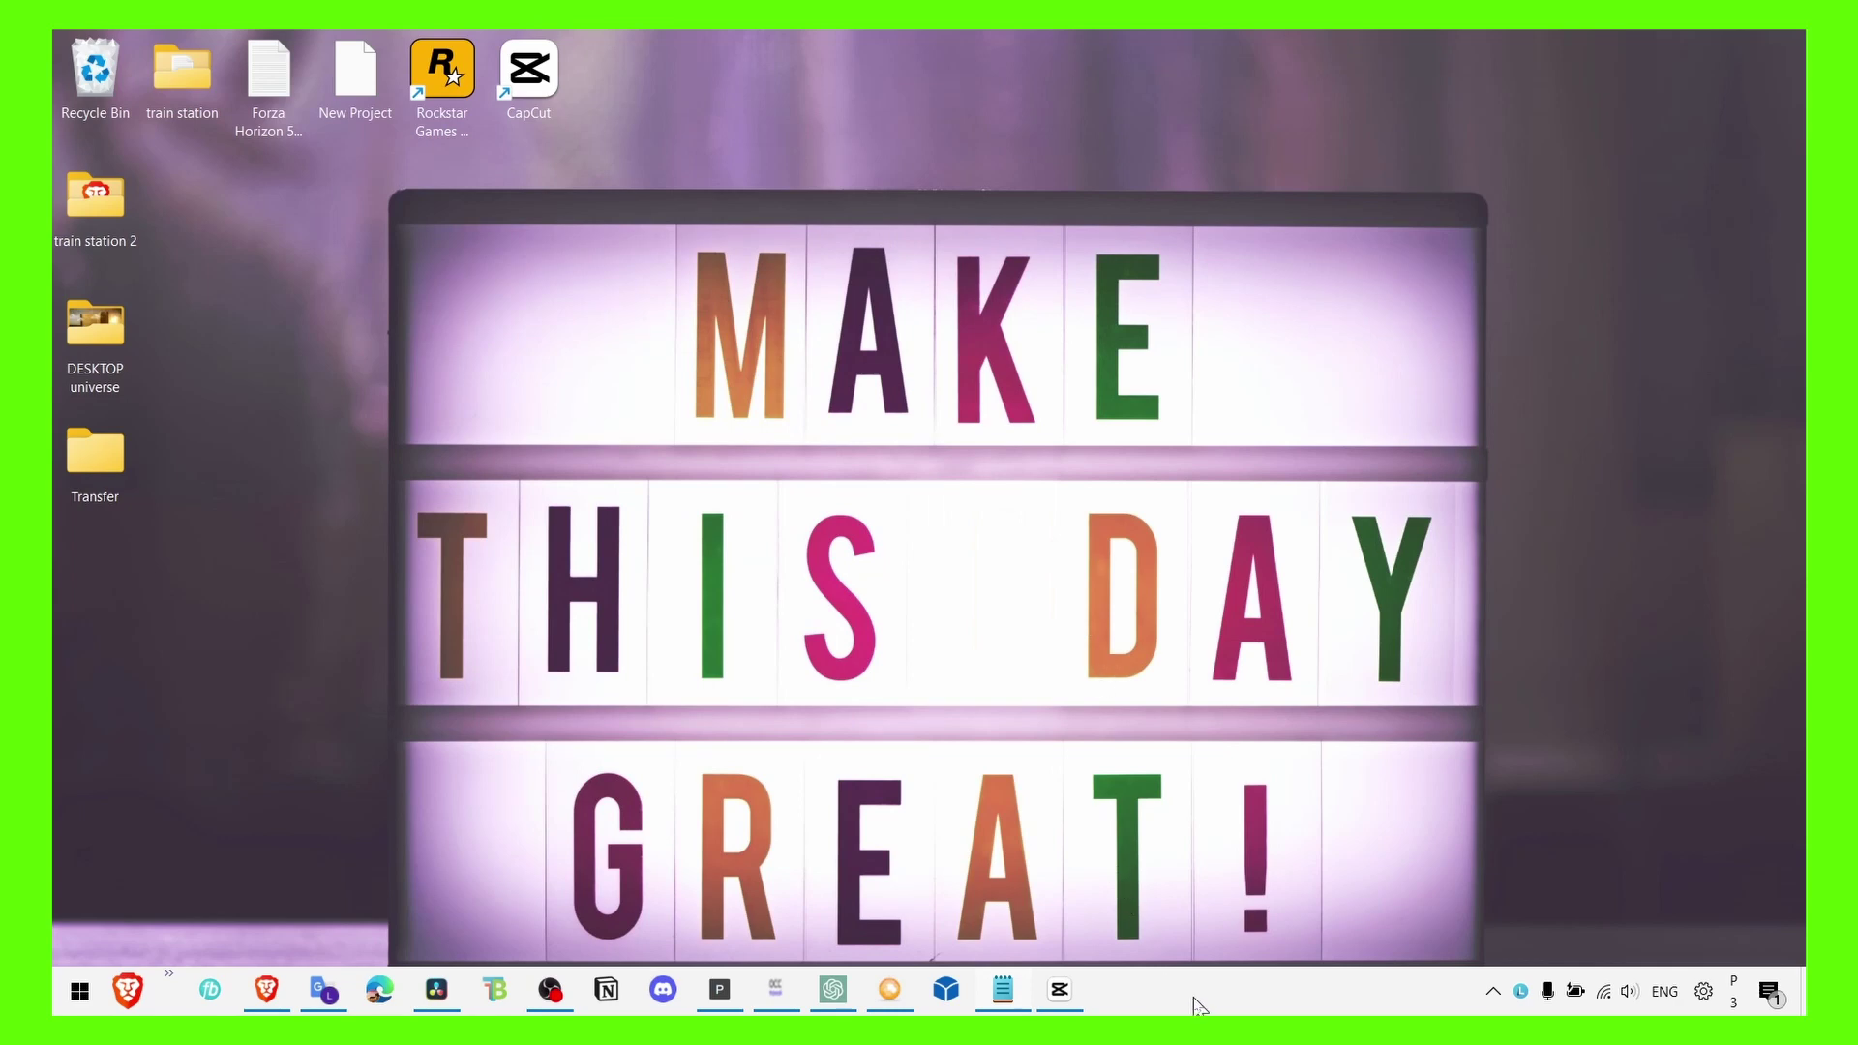
pyautogui.press('super')
pyautogui.write('windows')
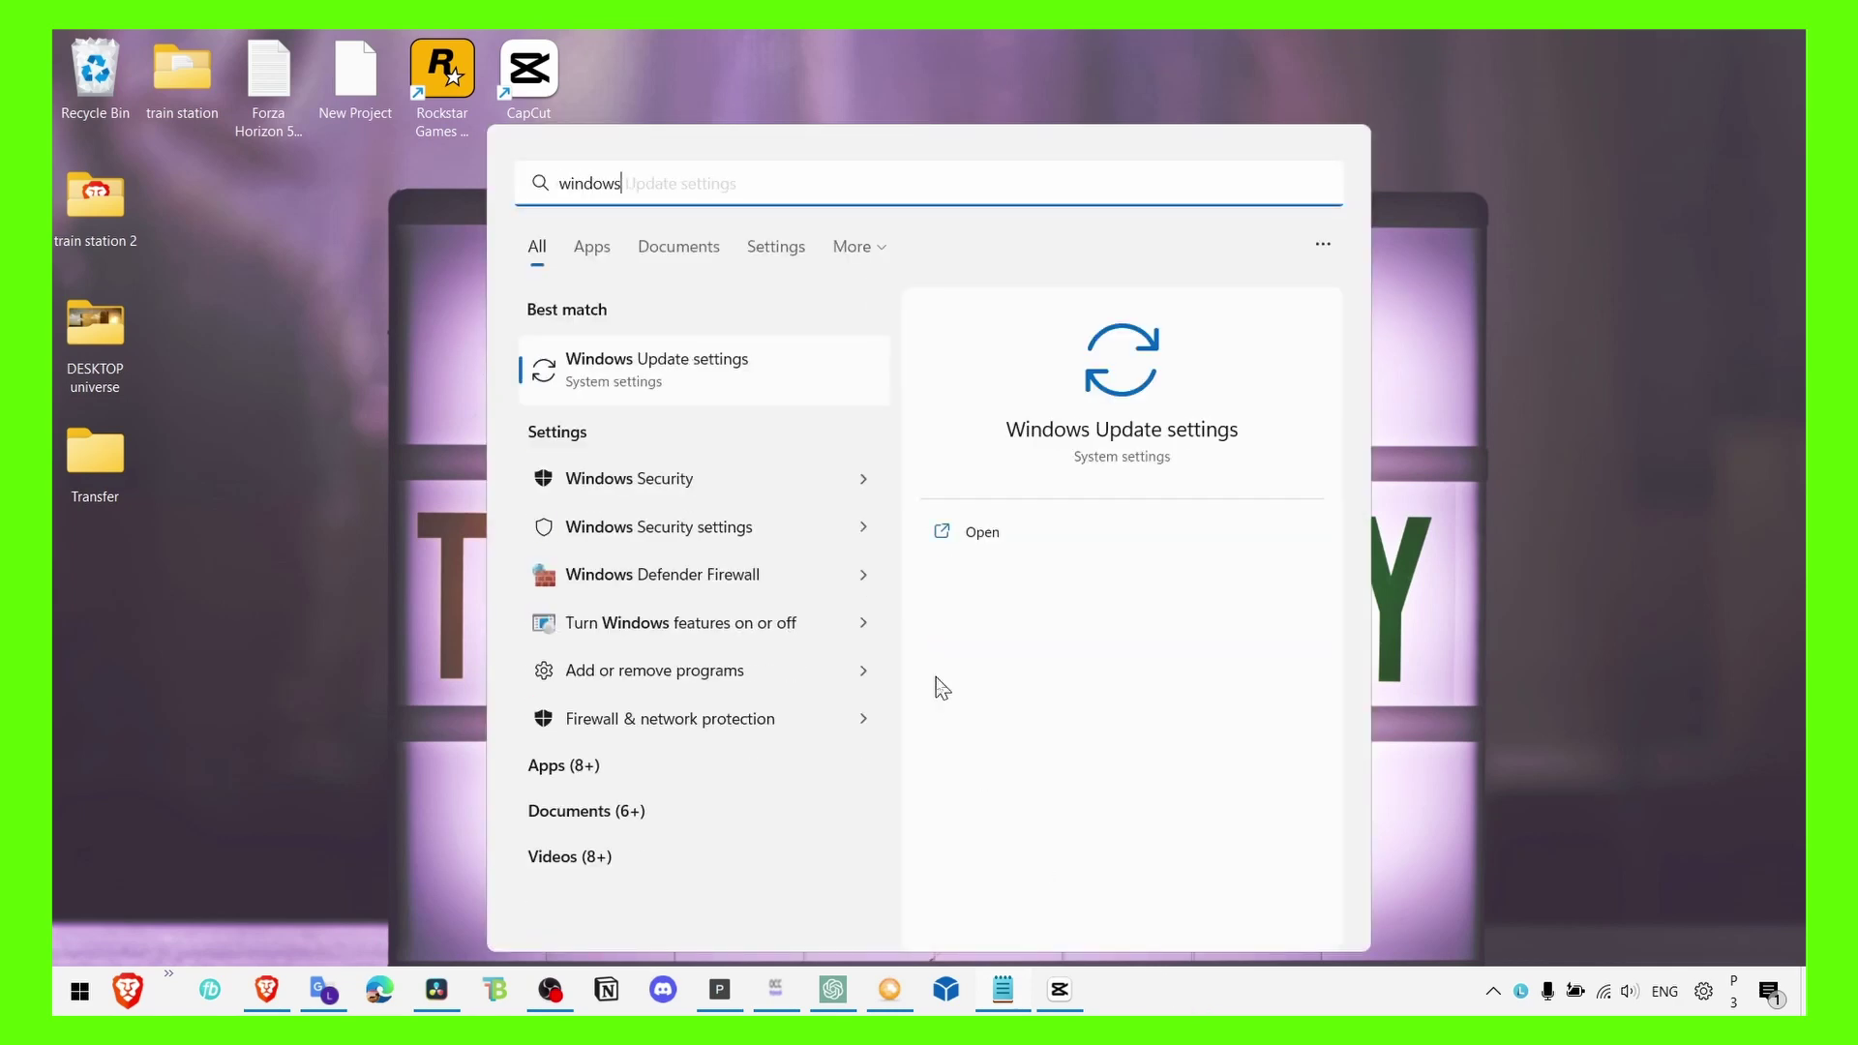
pyautogui.click(697, 387)
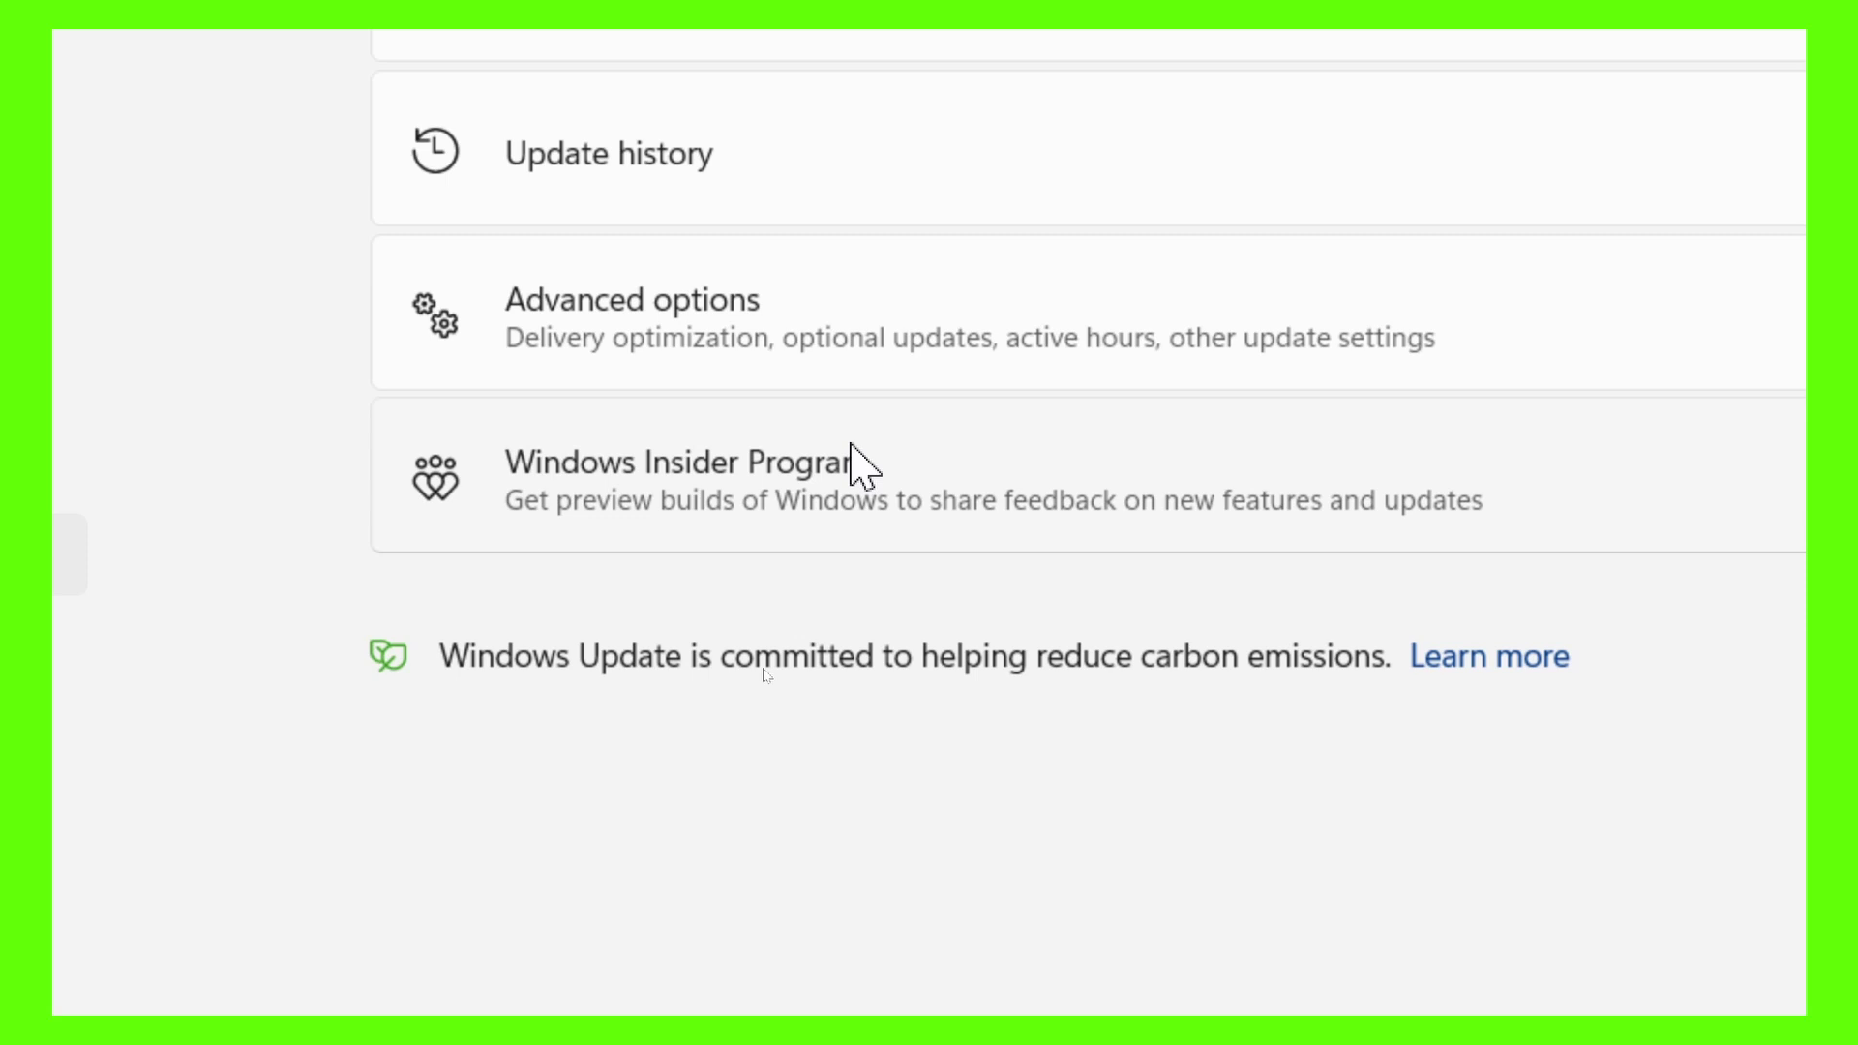
# - Select the optional Logitech USB, Logitech Image and Fujitsu Siemens display driver updates, leaving Logitech MEDIA unticked
pyautogui.click(774, 344)
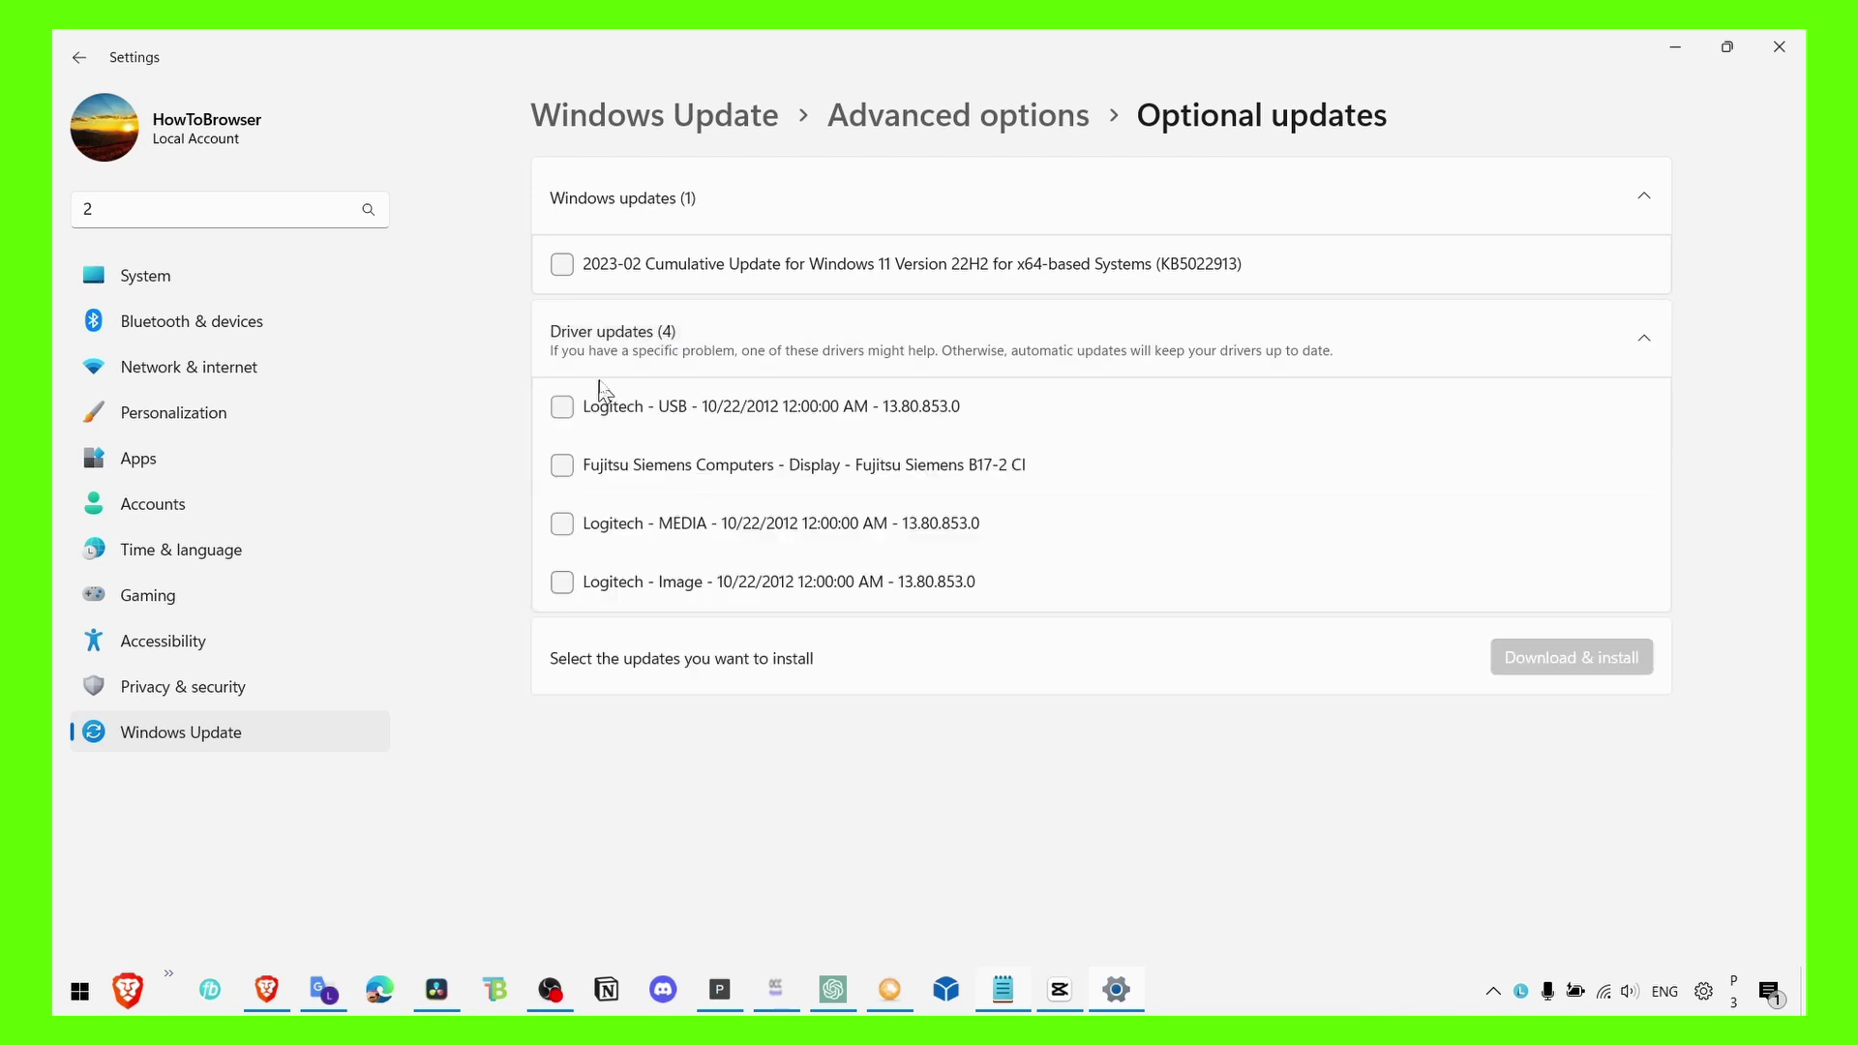
pyautogui.click(567, 416)
pyautogui.click(563, 466)
pyautogui.click(562, 525)
pyautogui.click(565, 582)
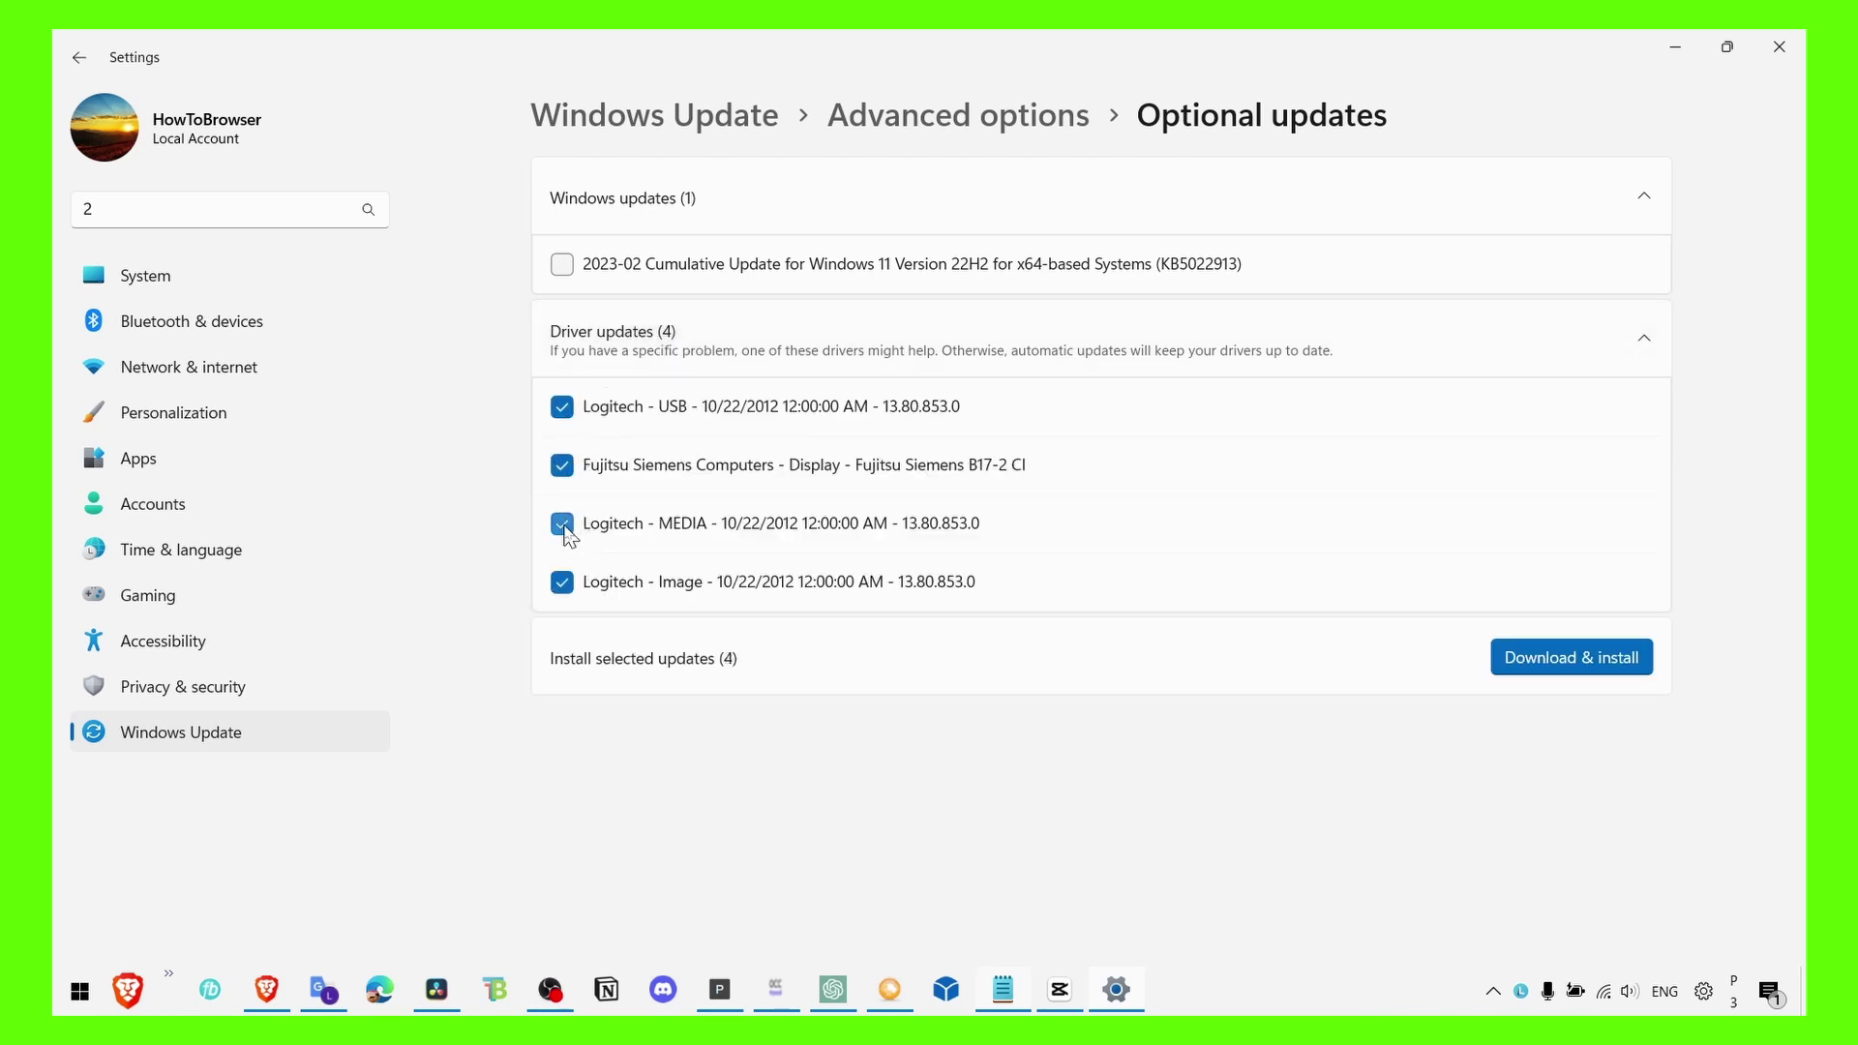
pyautogui.click(562, 524)
# - Minimize Settings and launch Device Manager from a Start menu search
pyautogui.click(1675, 46)
pyautogui.press('super')
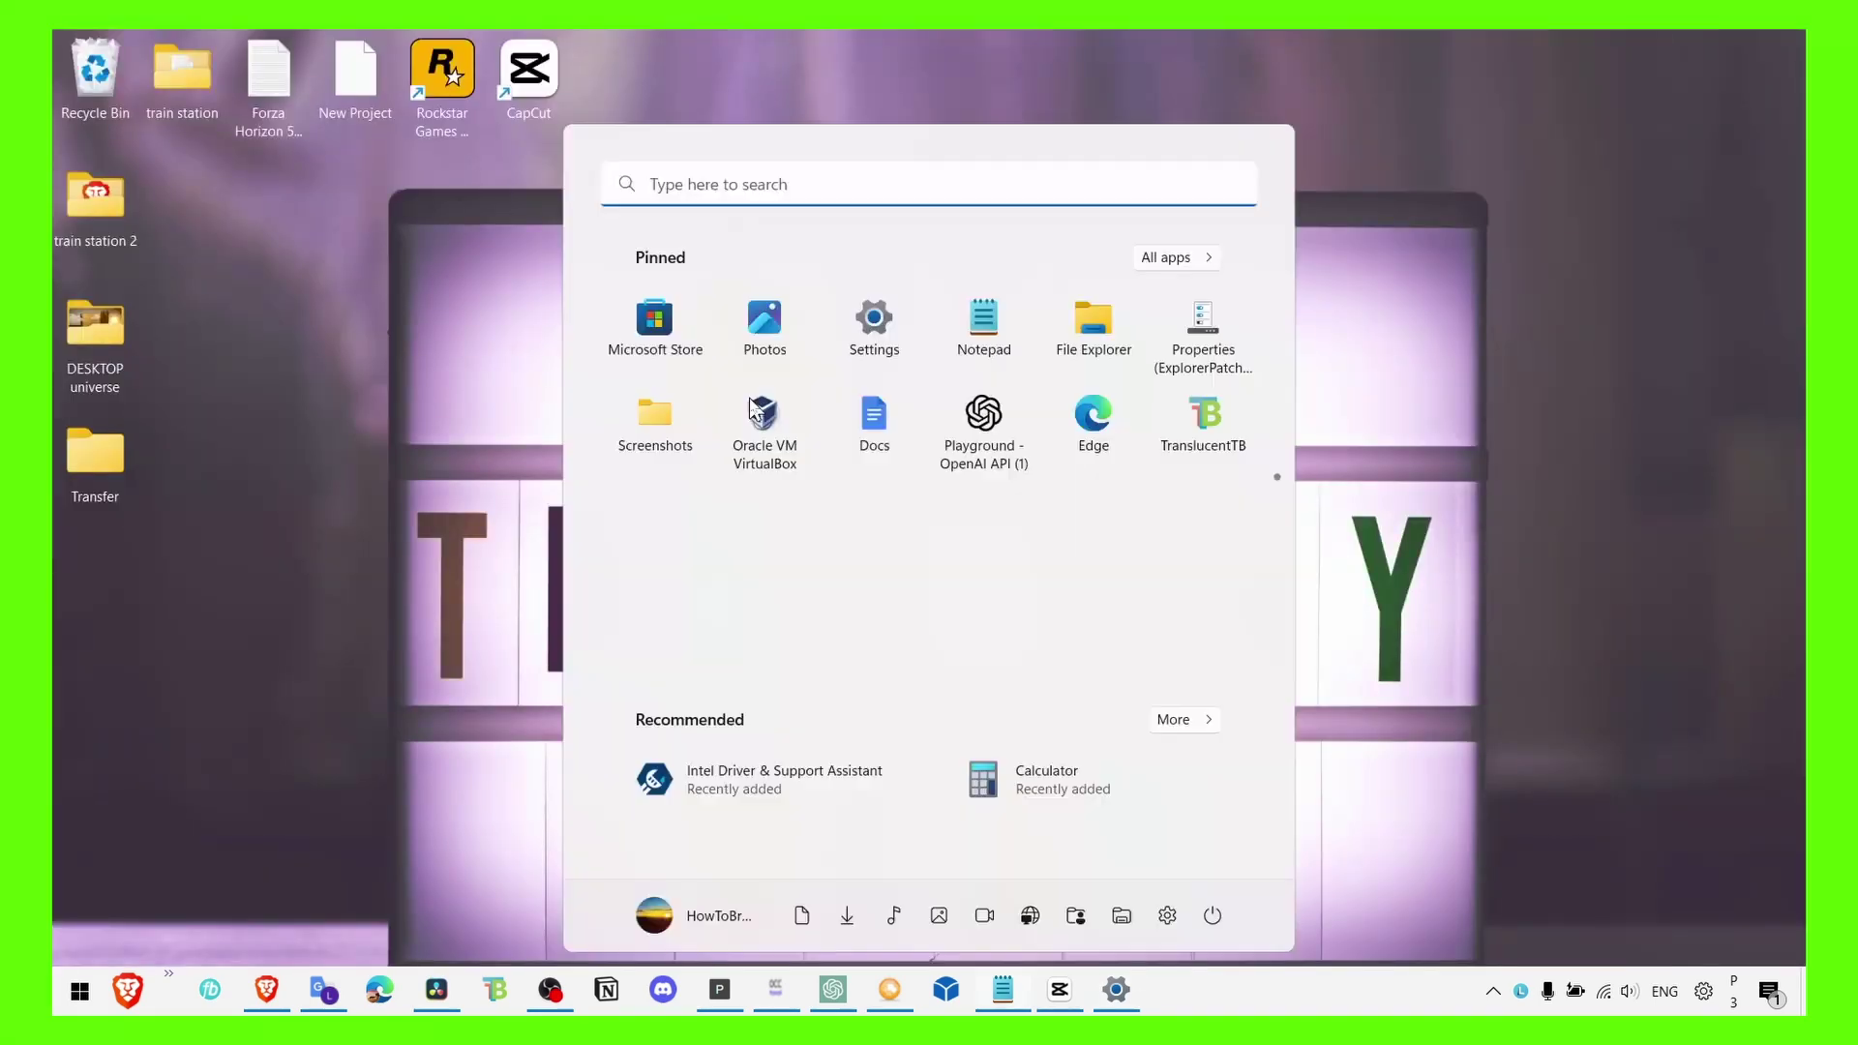
pyautogui.click(678, 184)
pyautogui.write('d')
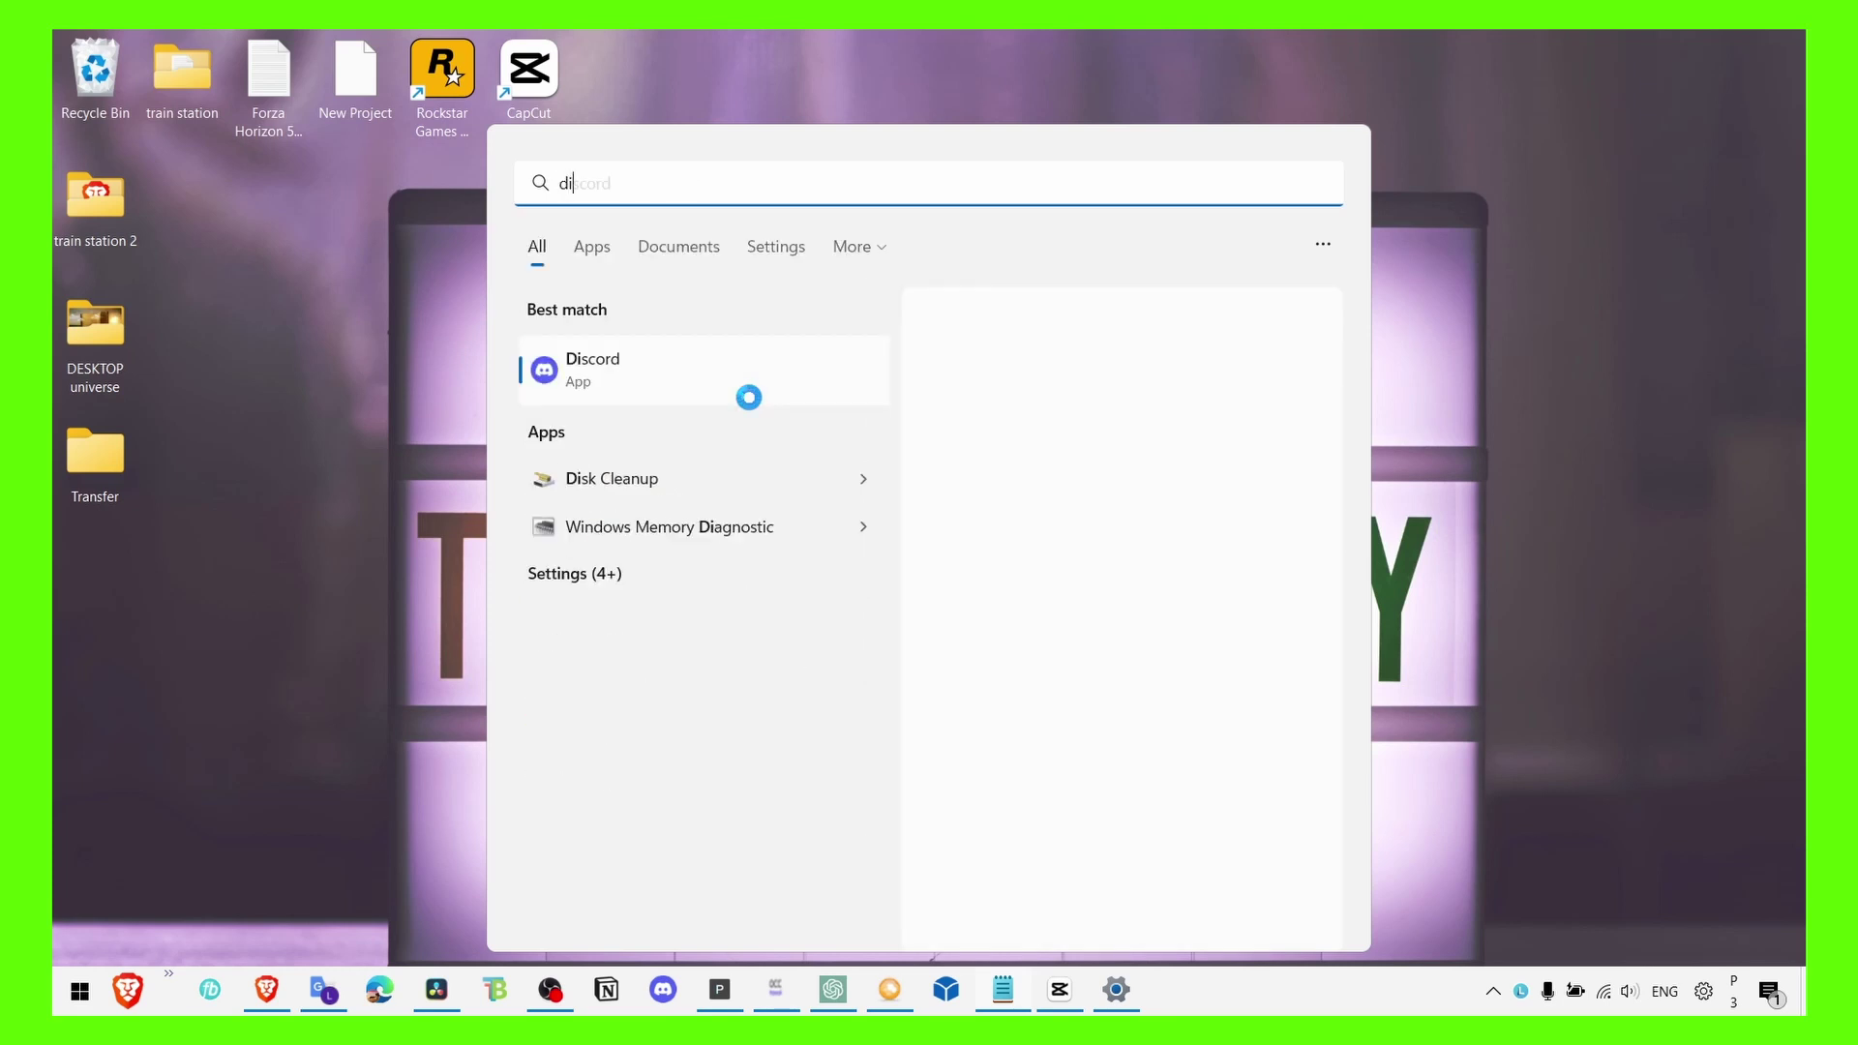
pyautogui.write('evice mam')
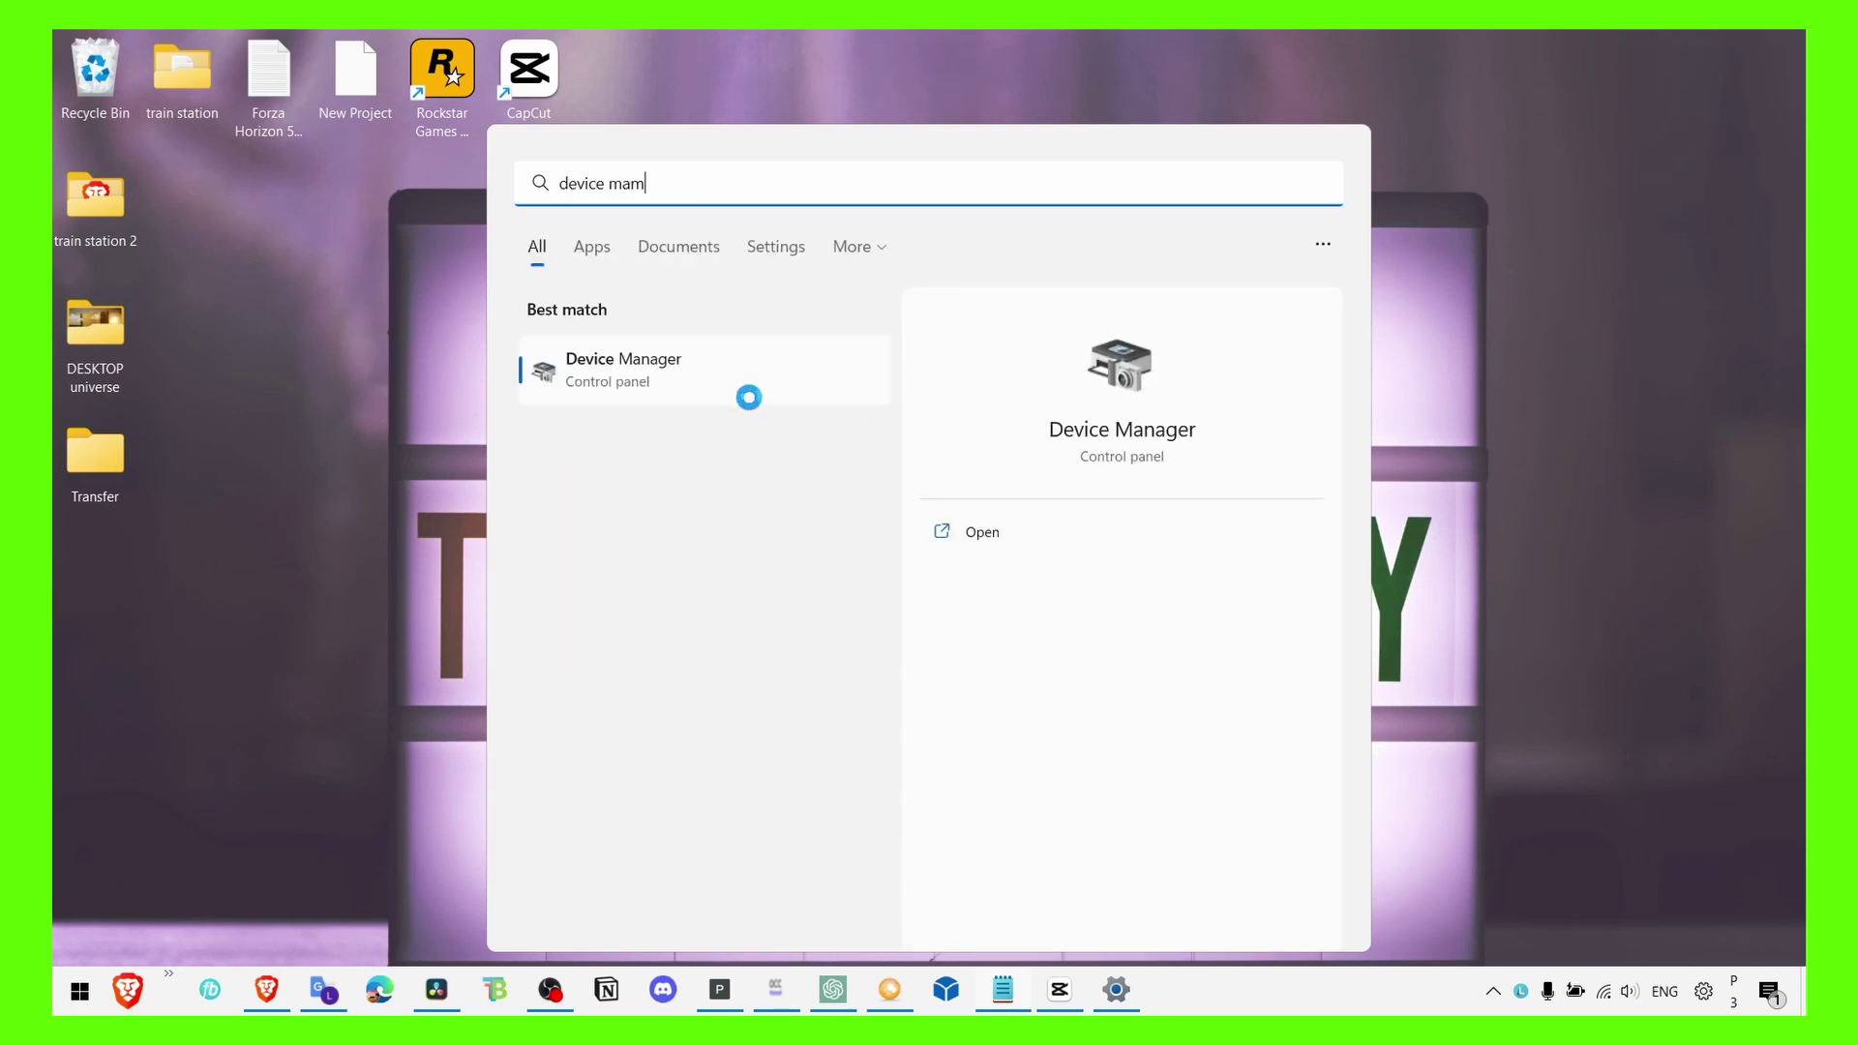
pyautogui.press('BackSpace')
pyautogui.write('nnger')
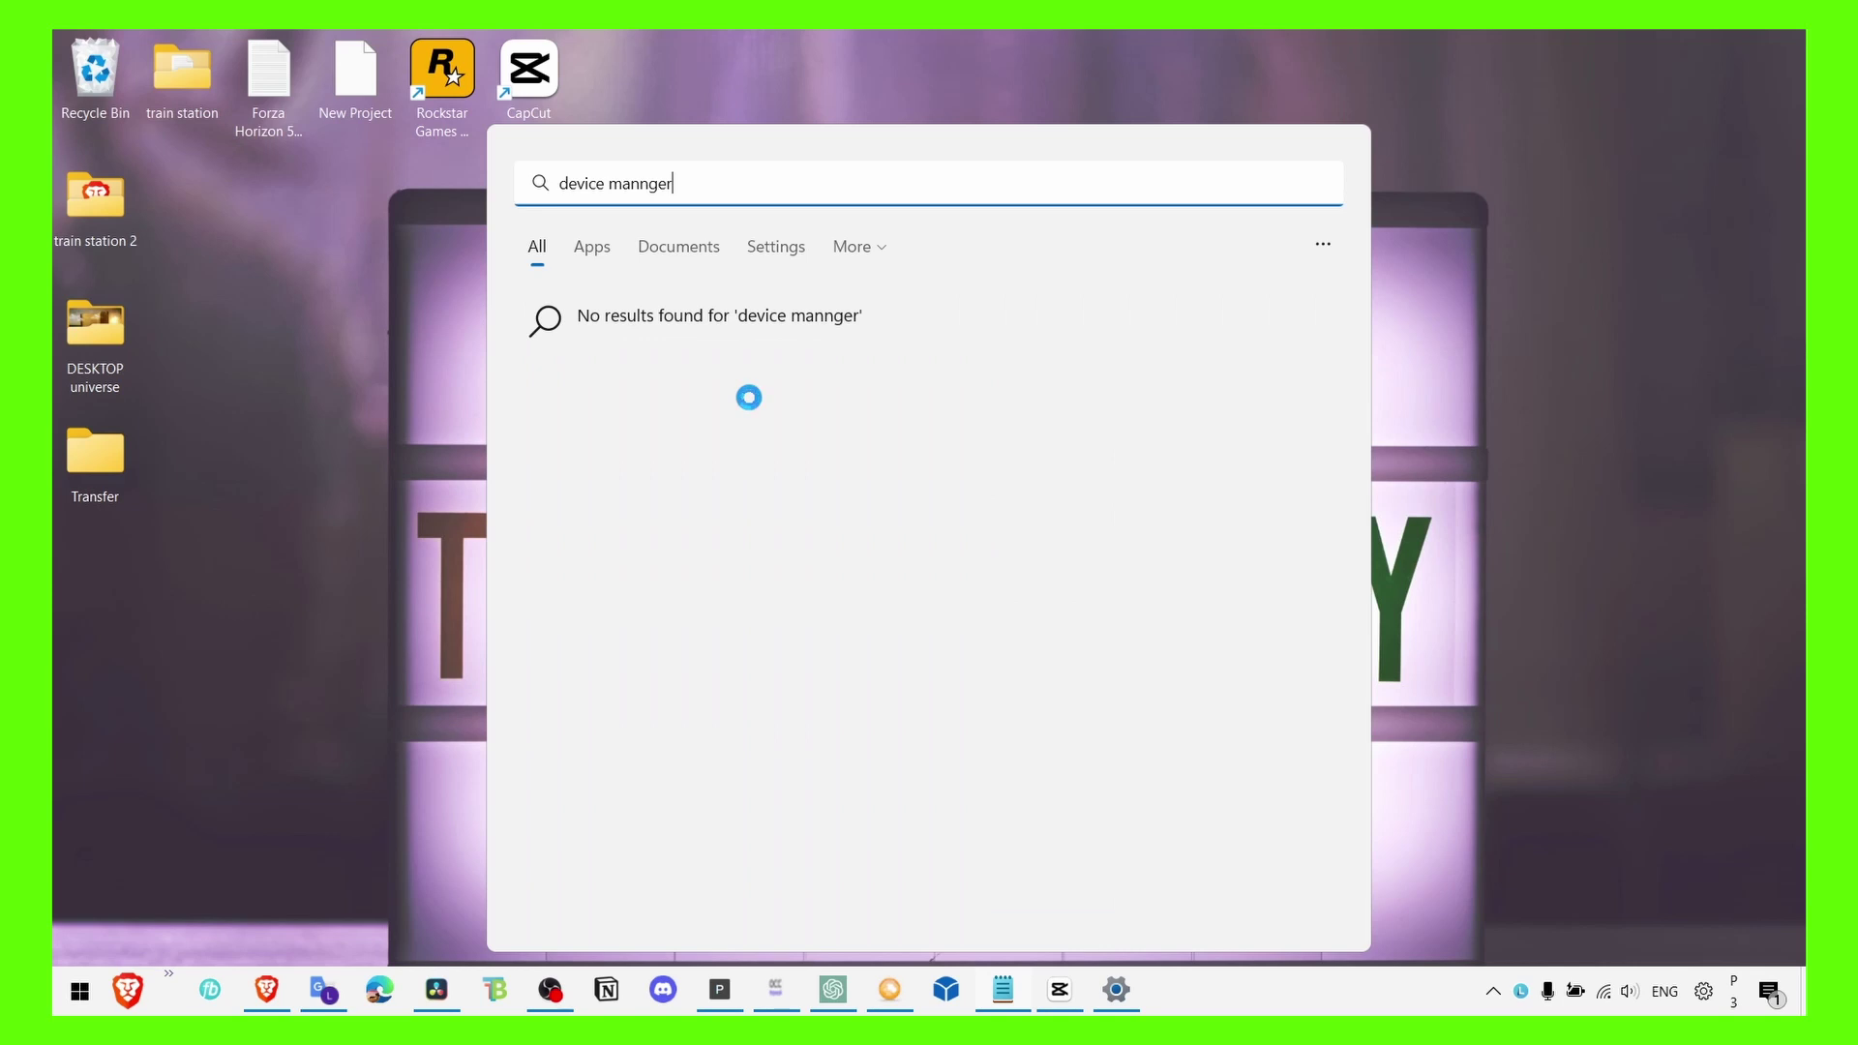
pyautogui.press('BackSpace')
pyautogui.press('BackSpace')
pyautogui.press('BackSpace')
pyautogui.press('BackSpace')
pyautogui.write('ager')
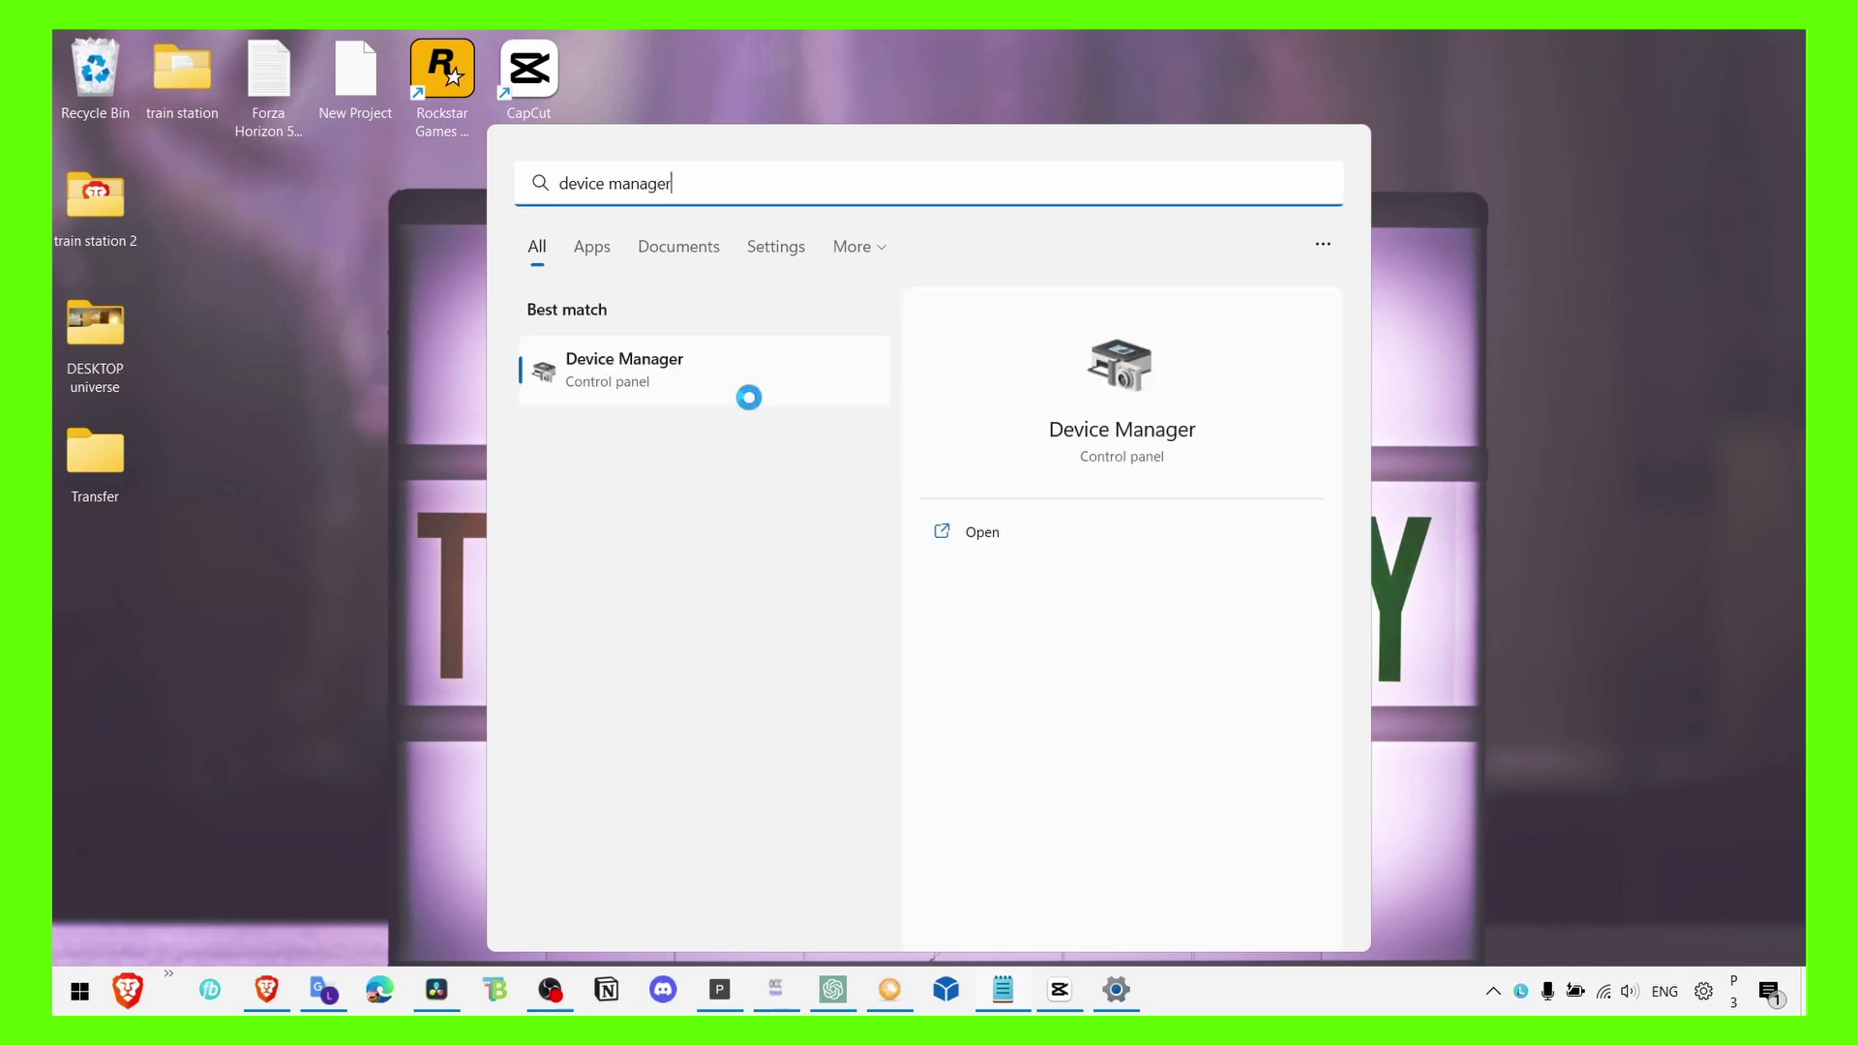
pyautogui.press('Return')
# - Run an automatic driver search for the NVIDIA GPU, which reports the best driver is installed
pyautogui.rightClick(242, 332)
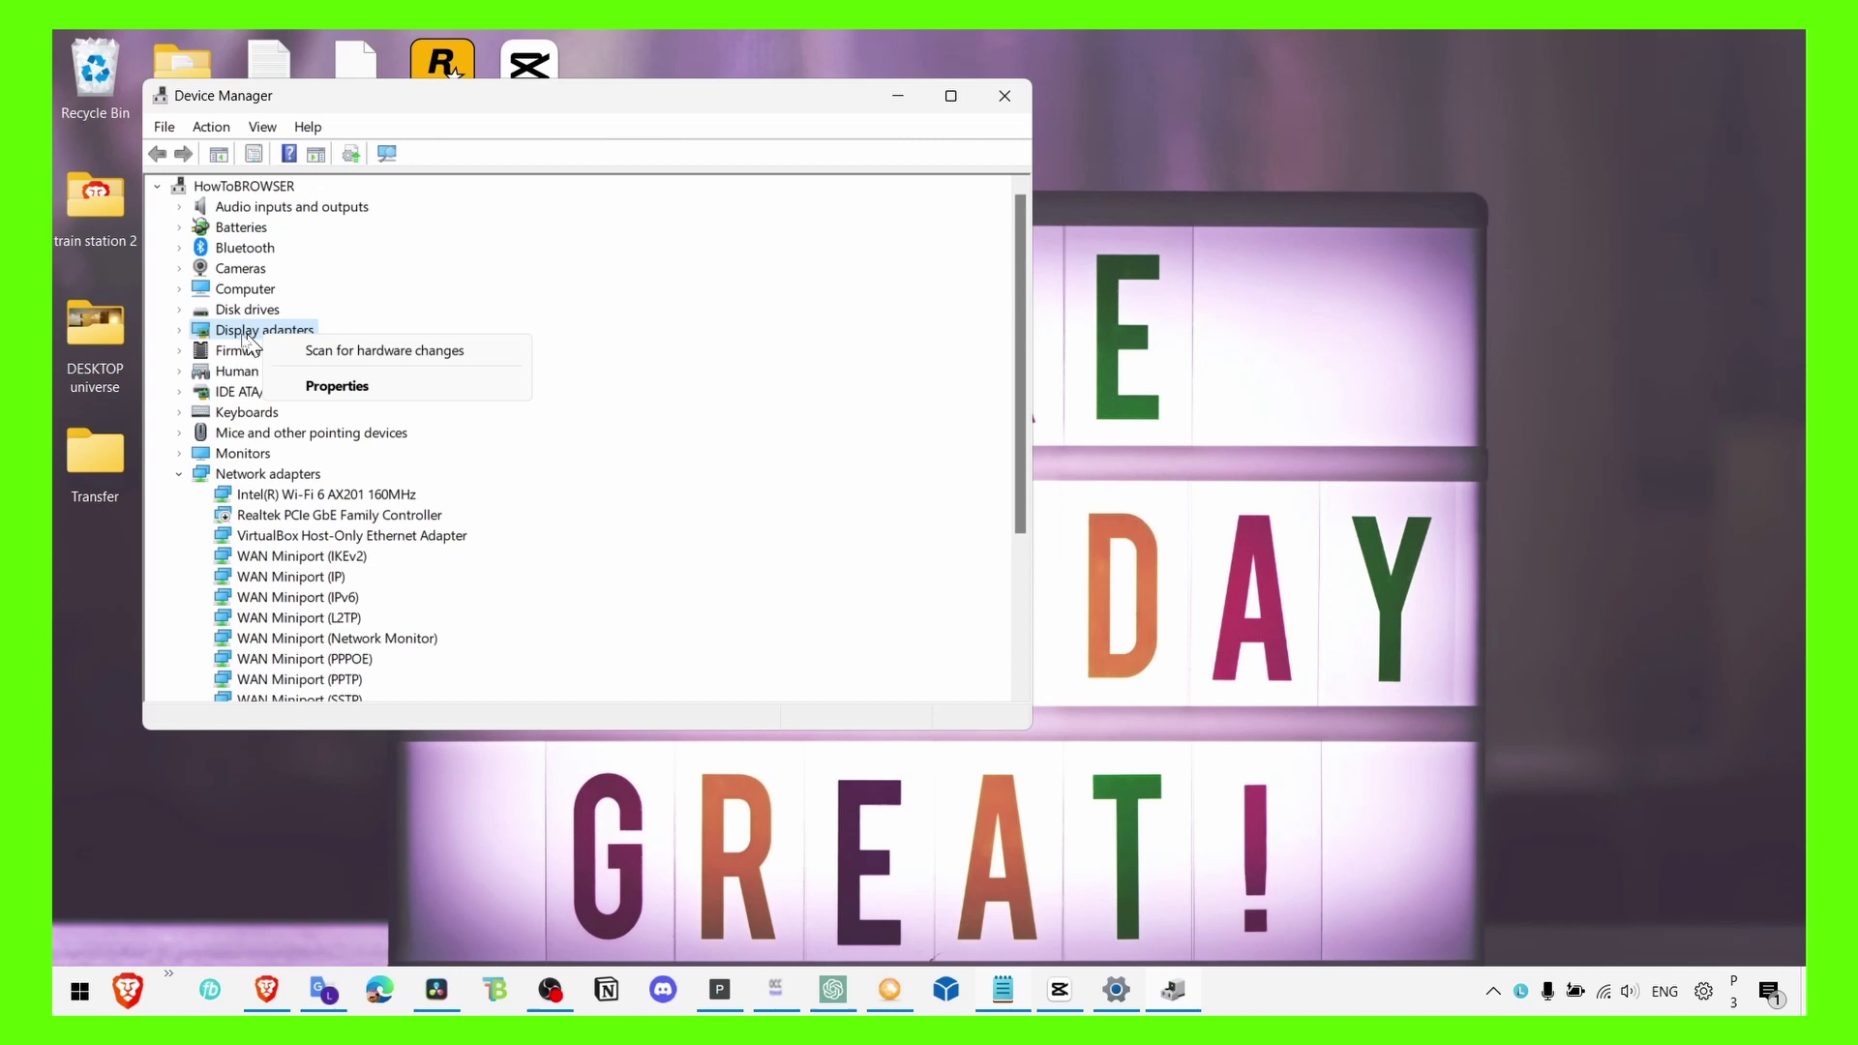
pyautogui.doubleClick(199, 337)
pyautogui.rightClick(271, 333)
pyautogui.rightClick(249, 352)
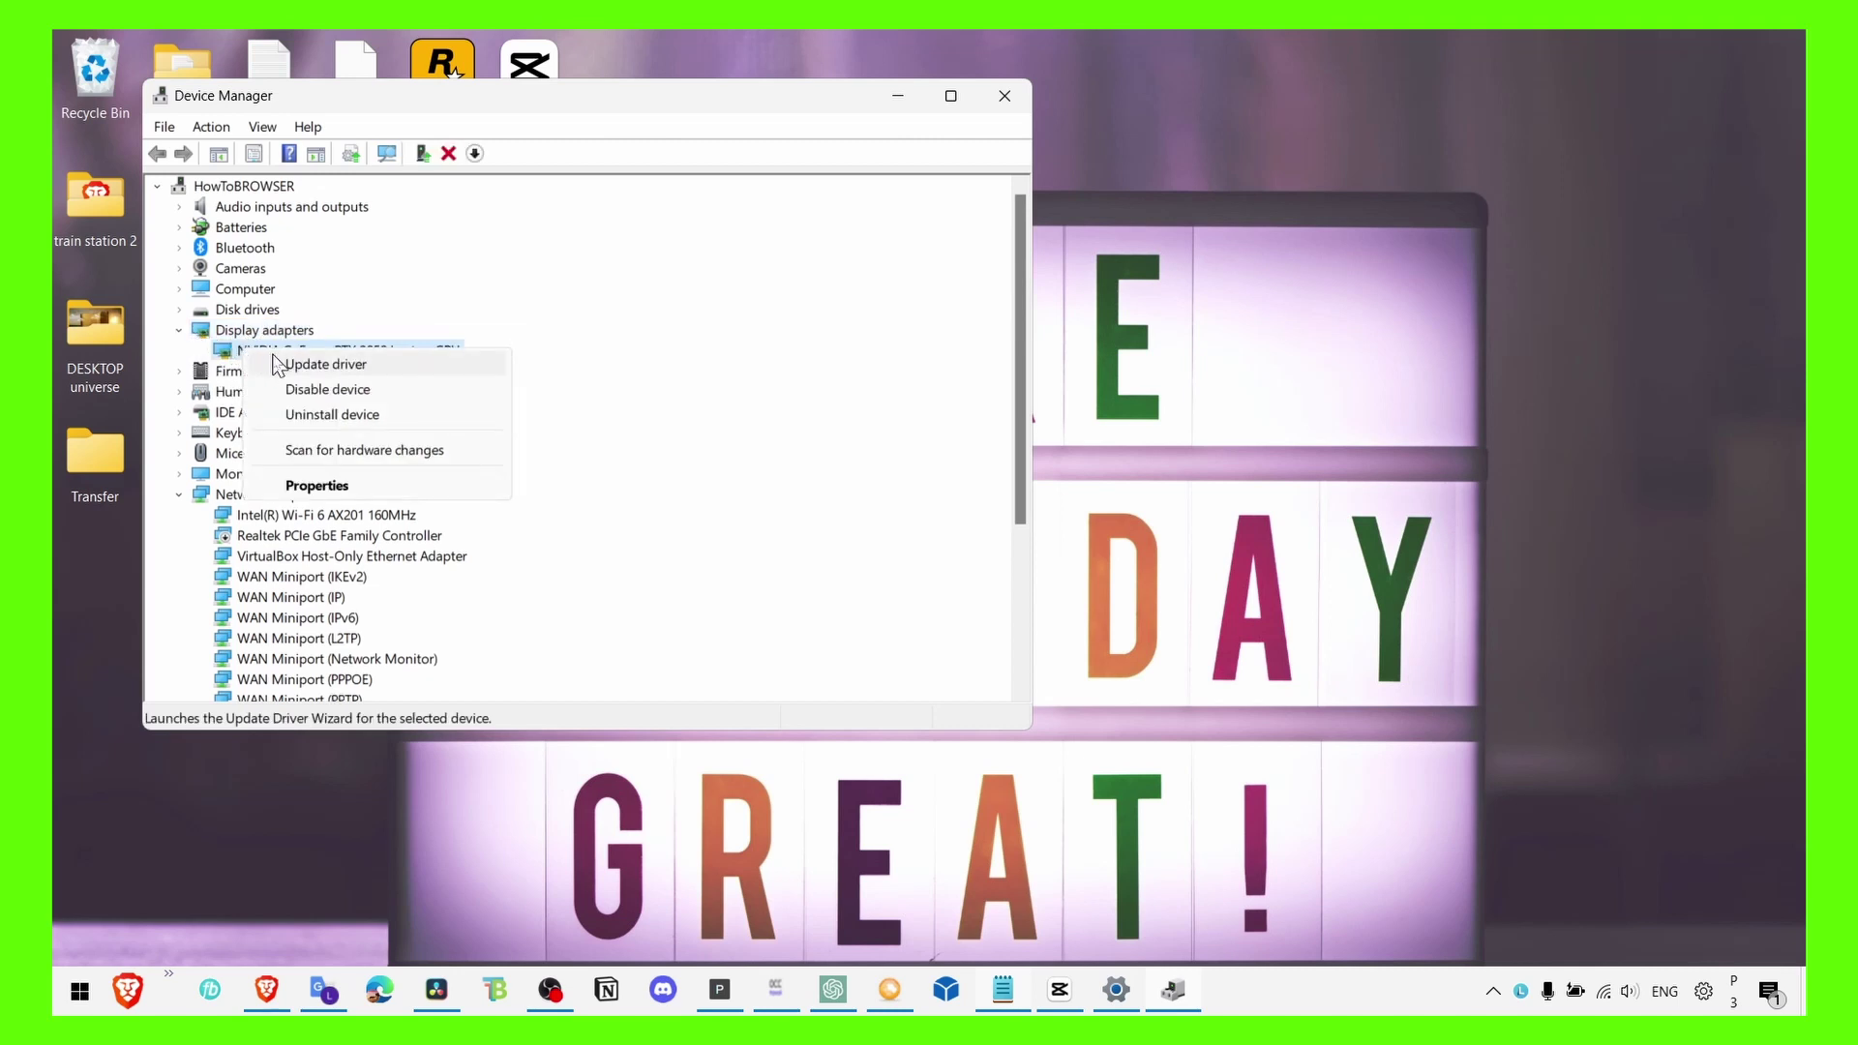
pyautogui.click(281, 361)
pyautogui.click(608, 370)
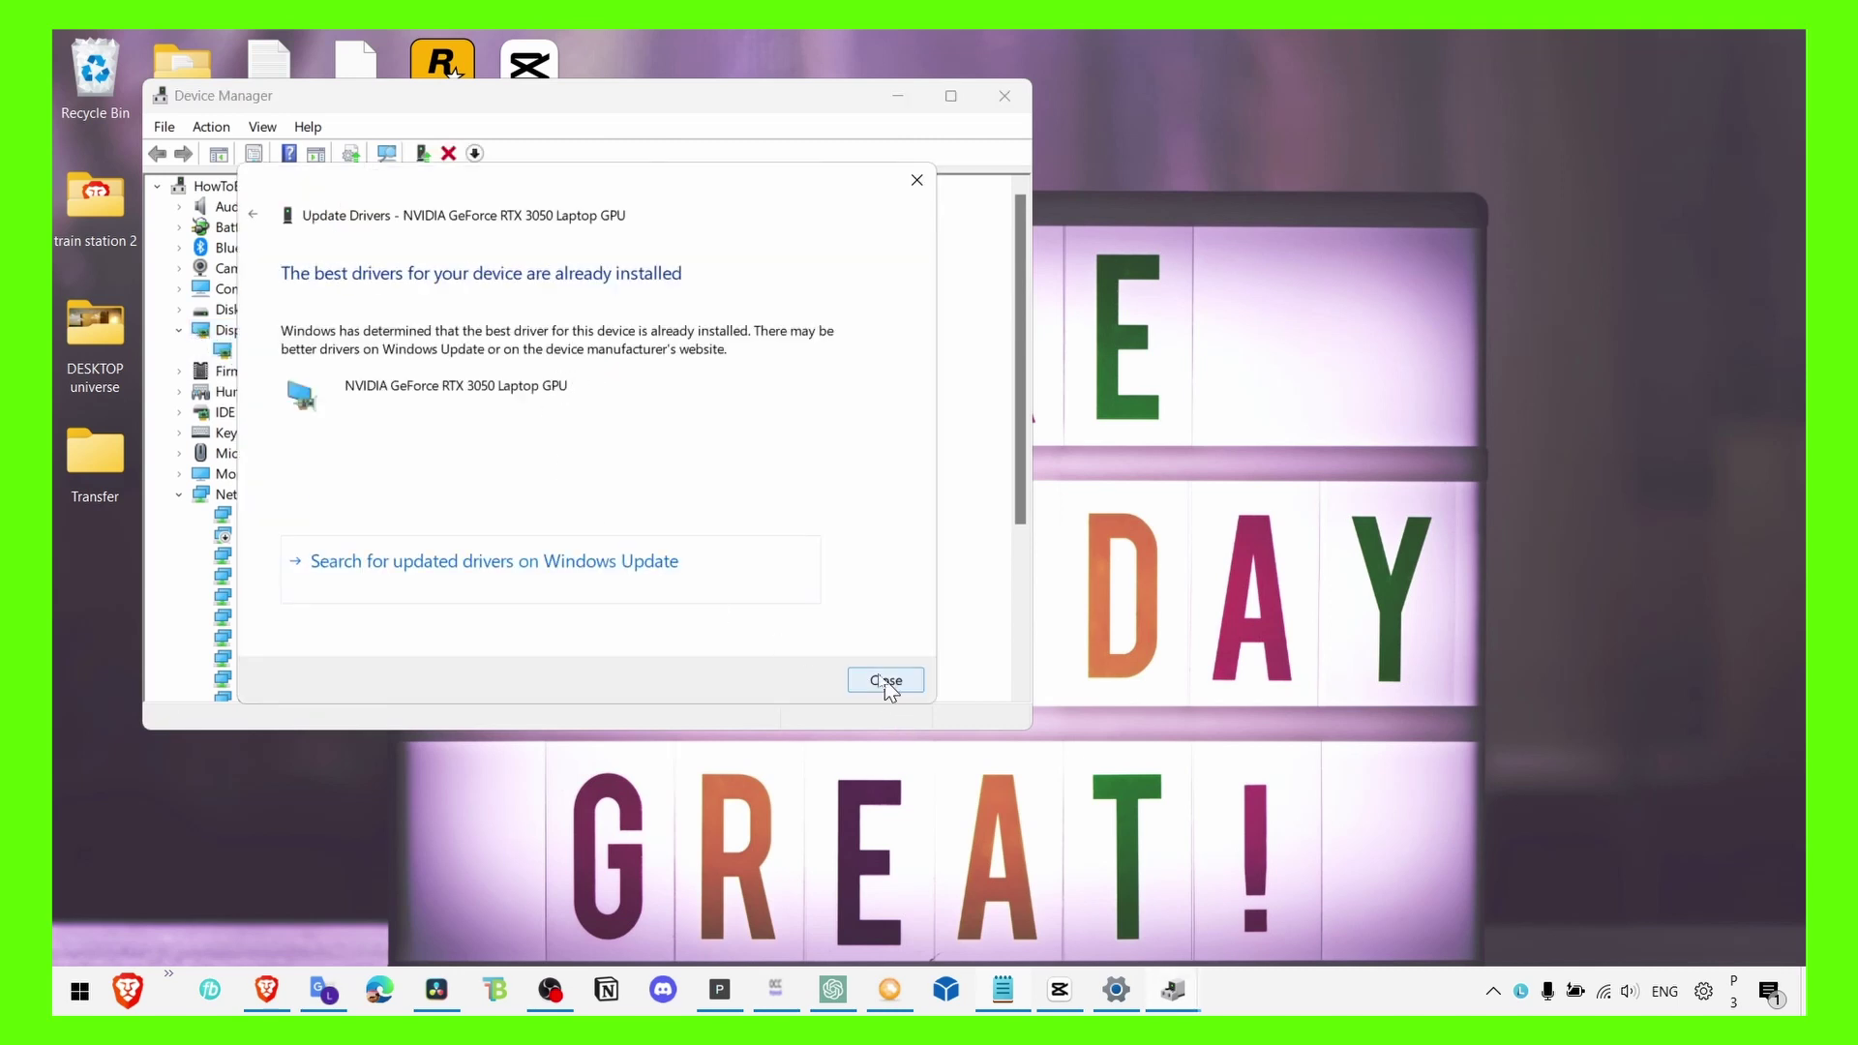
pyautogui.click(882, 682)
# - Browse local drivers for the NVIDIA GeForce RTX 3050 Laptop GPU, cancel, and close Device Manager
pyautogui.rightClick(364, 352)
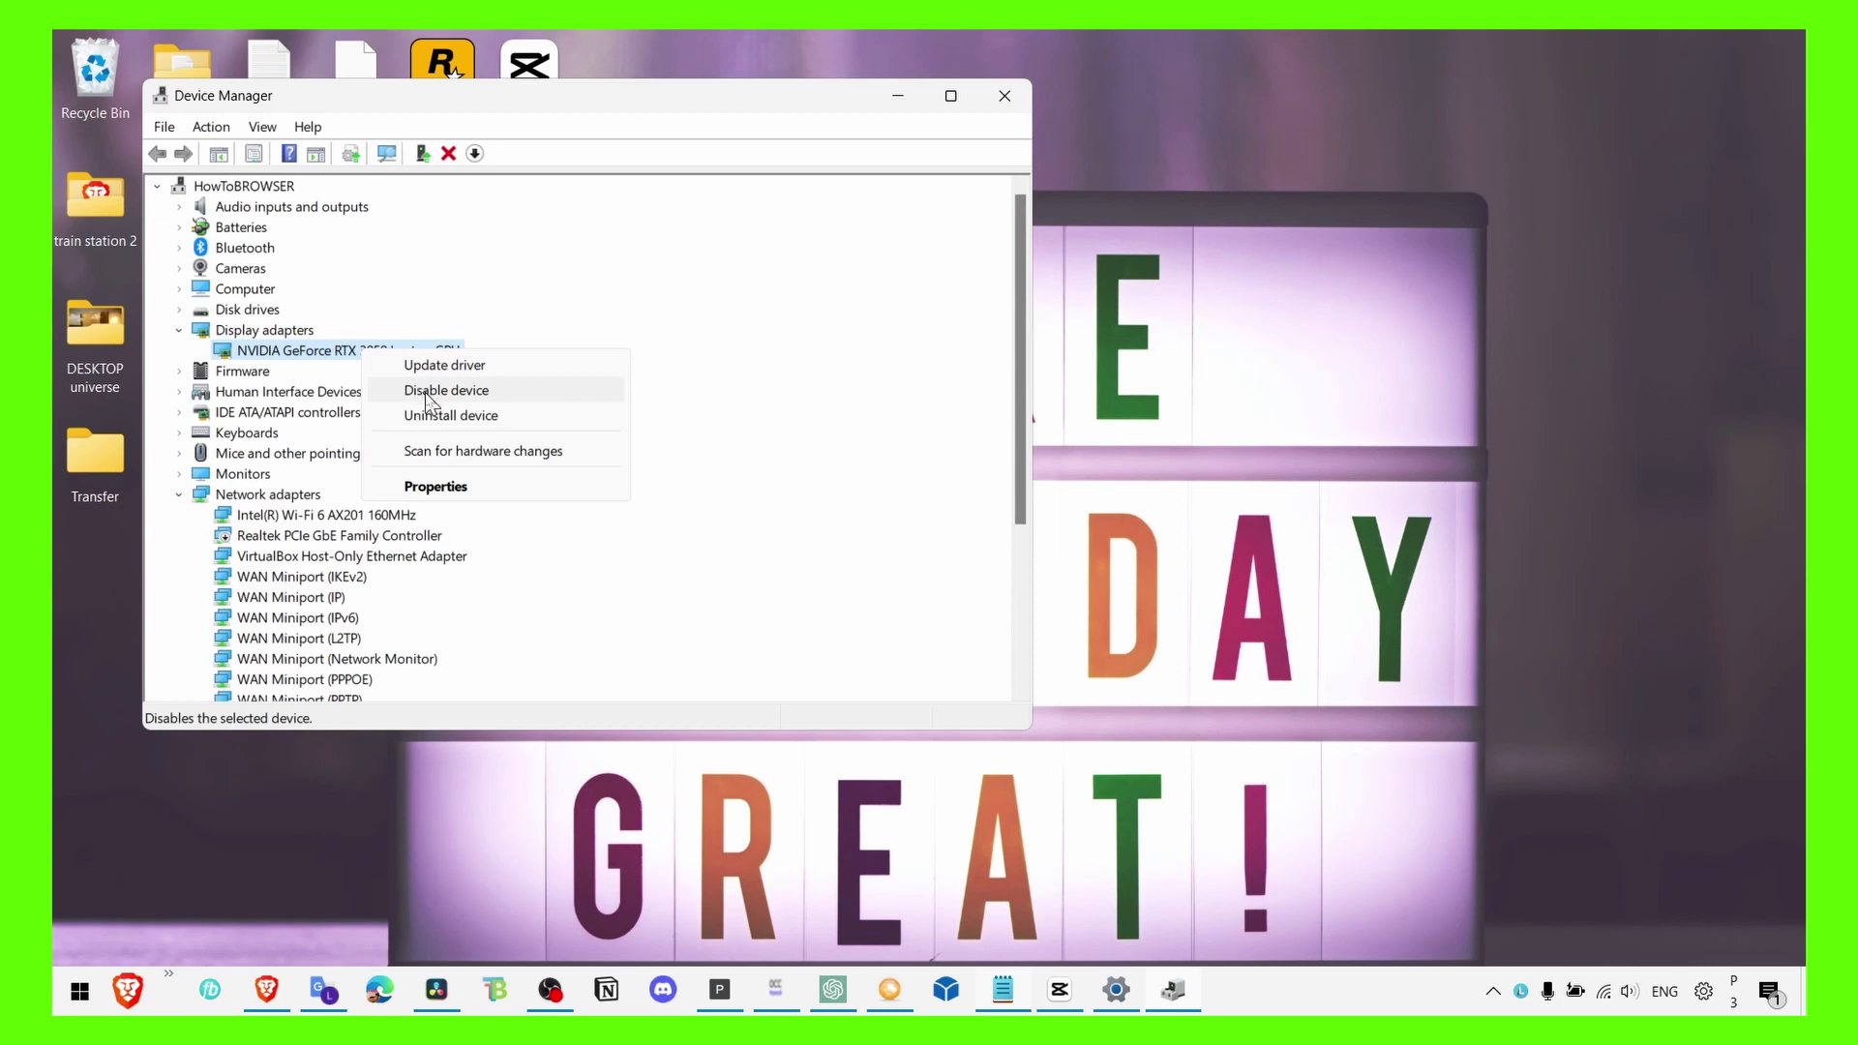
pyautogui.click(440, 365)
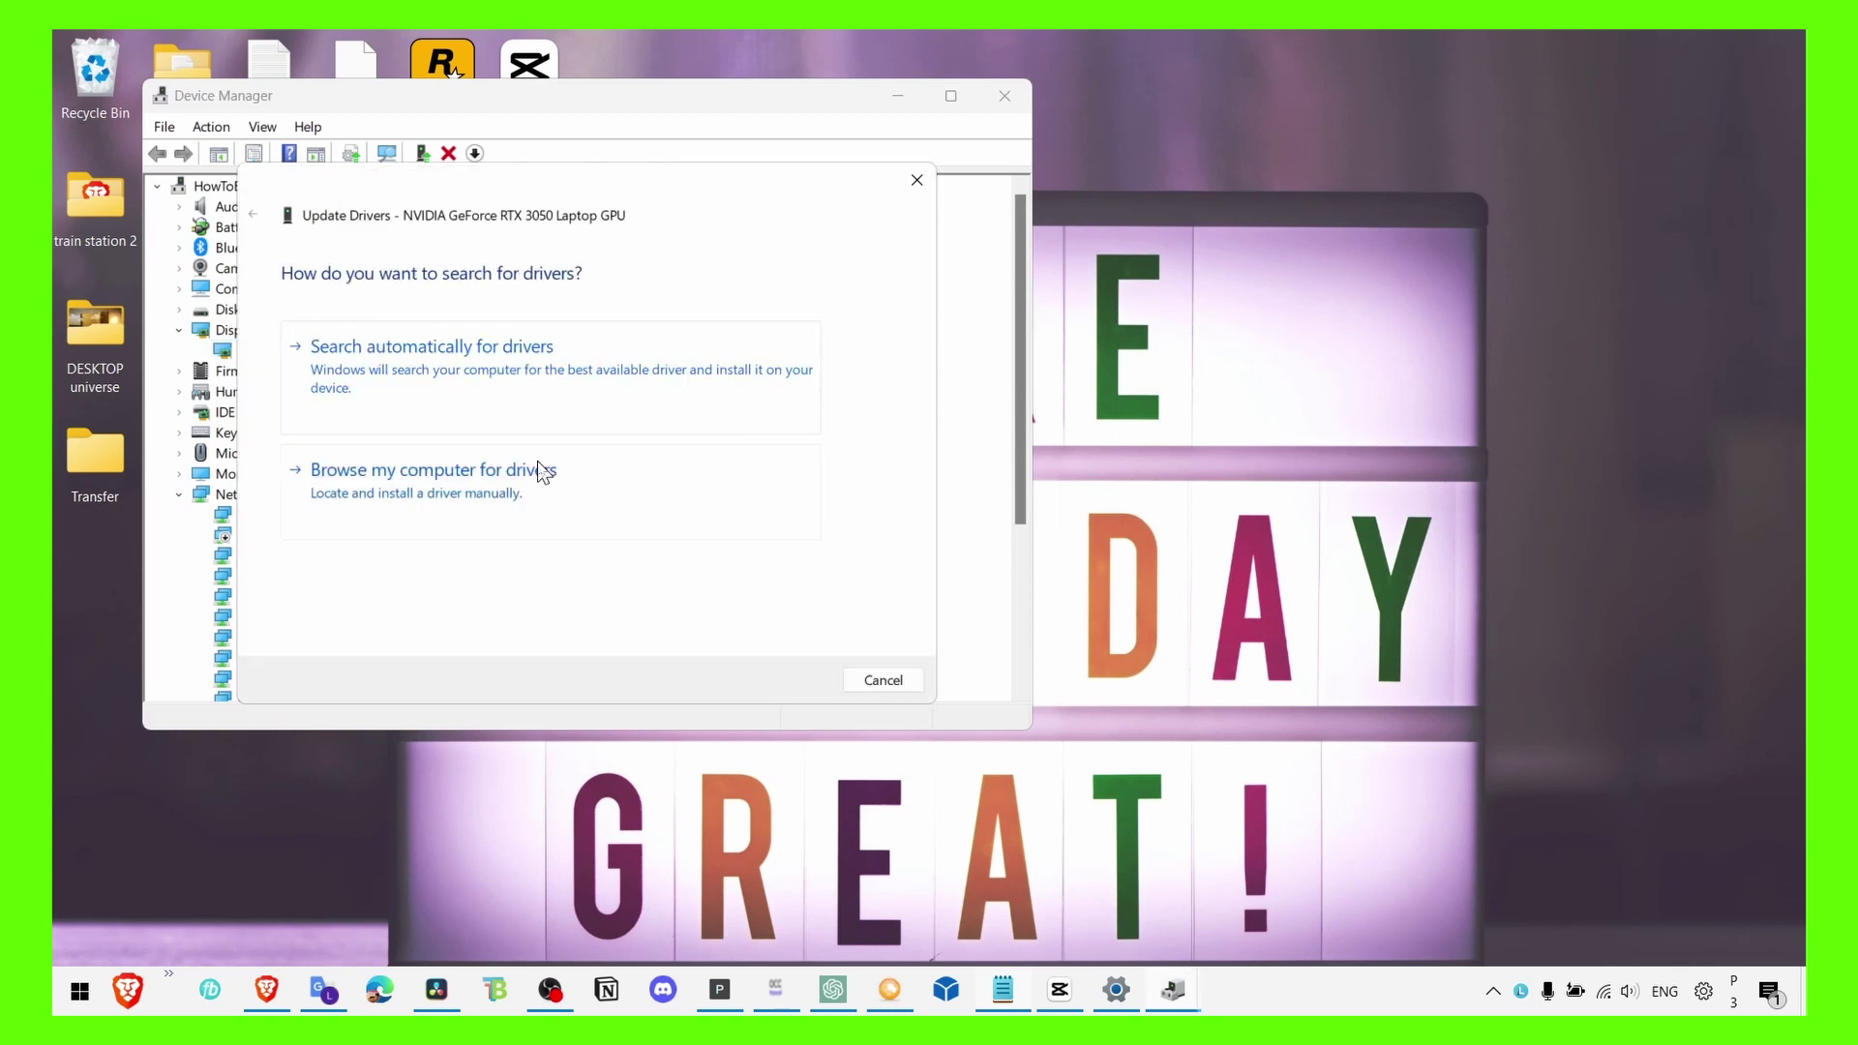
pyautogui.click(539, 471)
pyautogui.click(481, 521)
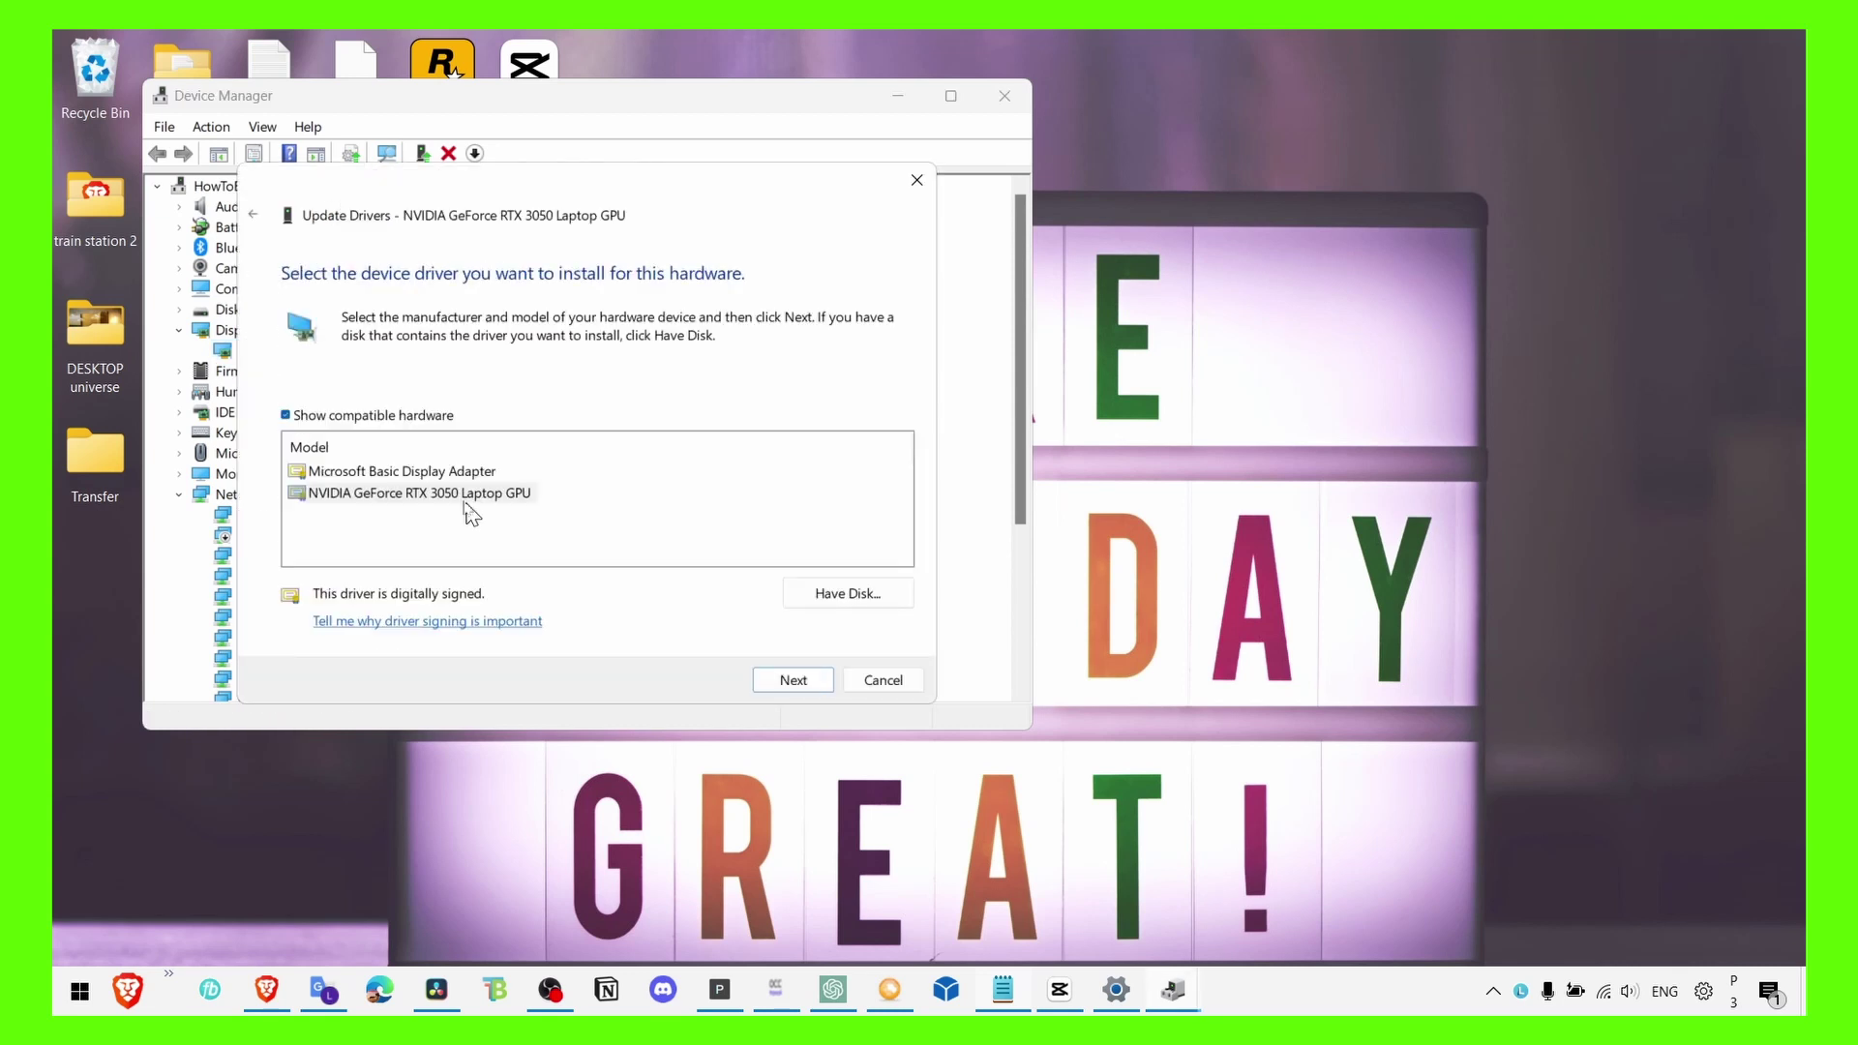
pyautogui.click(418, 496)
pyautogui.click(883, 680)
pyautogui.click(1004, 95)
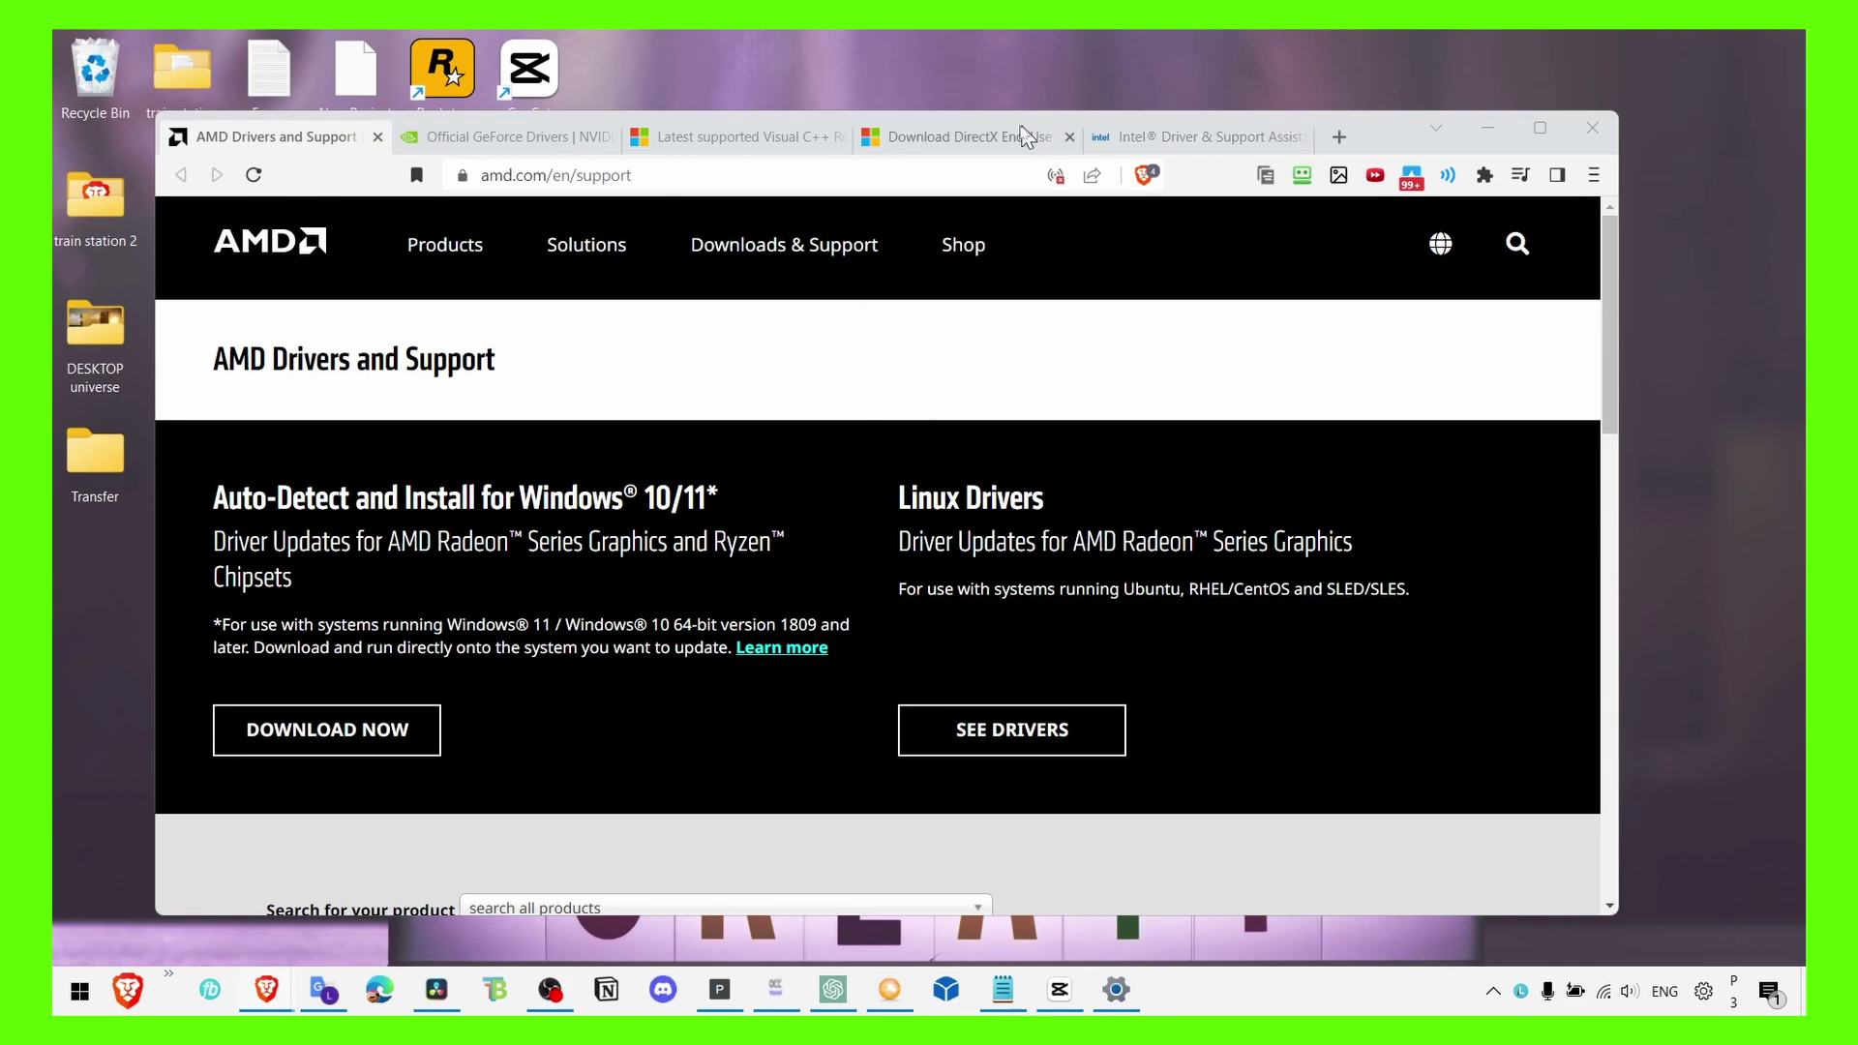
# - Run the downloaded DirectX web installer, untick the Bing Bar offer, and cancel setup
pyautogui.click(1200, 144)
pyautogui.click(927, 143)
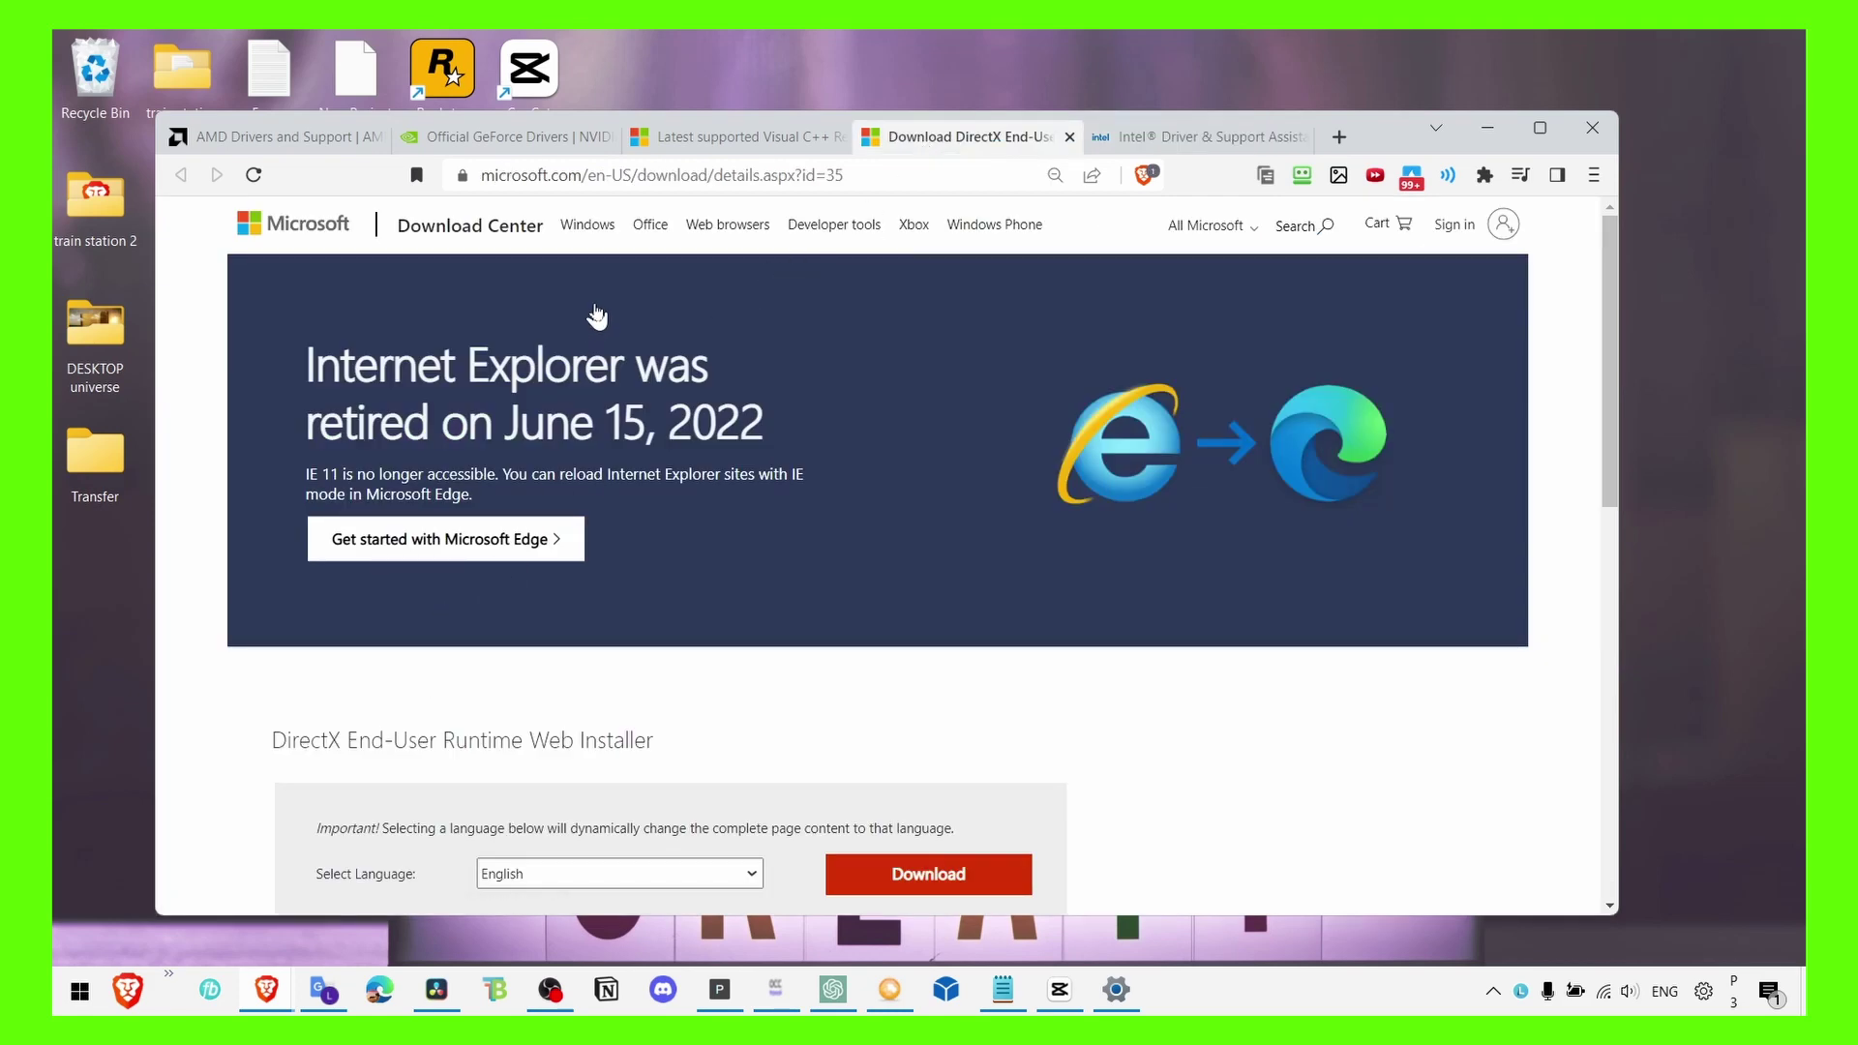
pyautogui.scroll(-1, 497, 704)
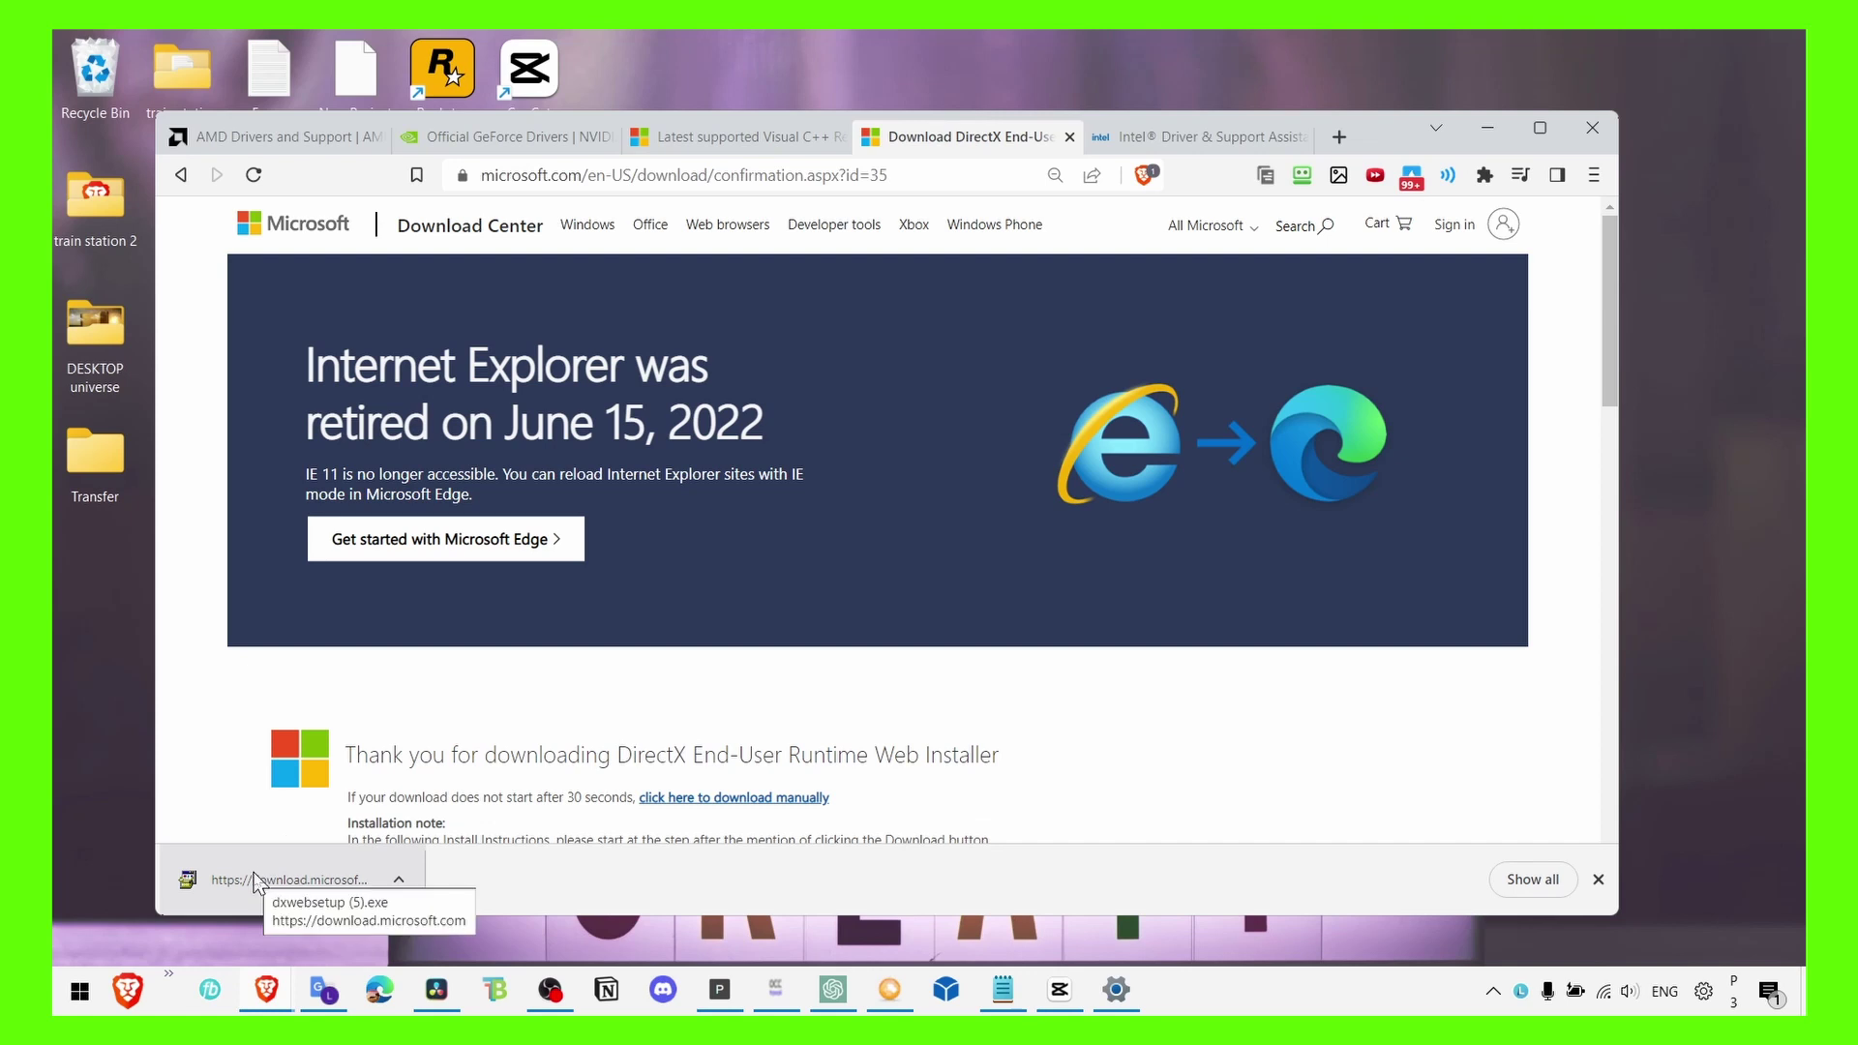
pyautogui.click(271, 878)
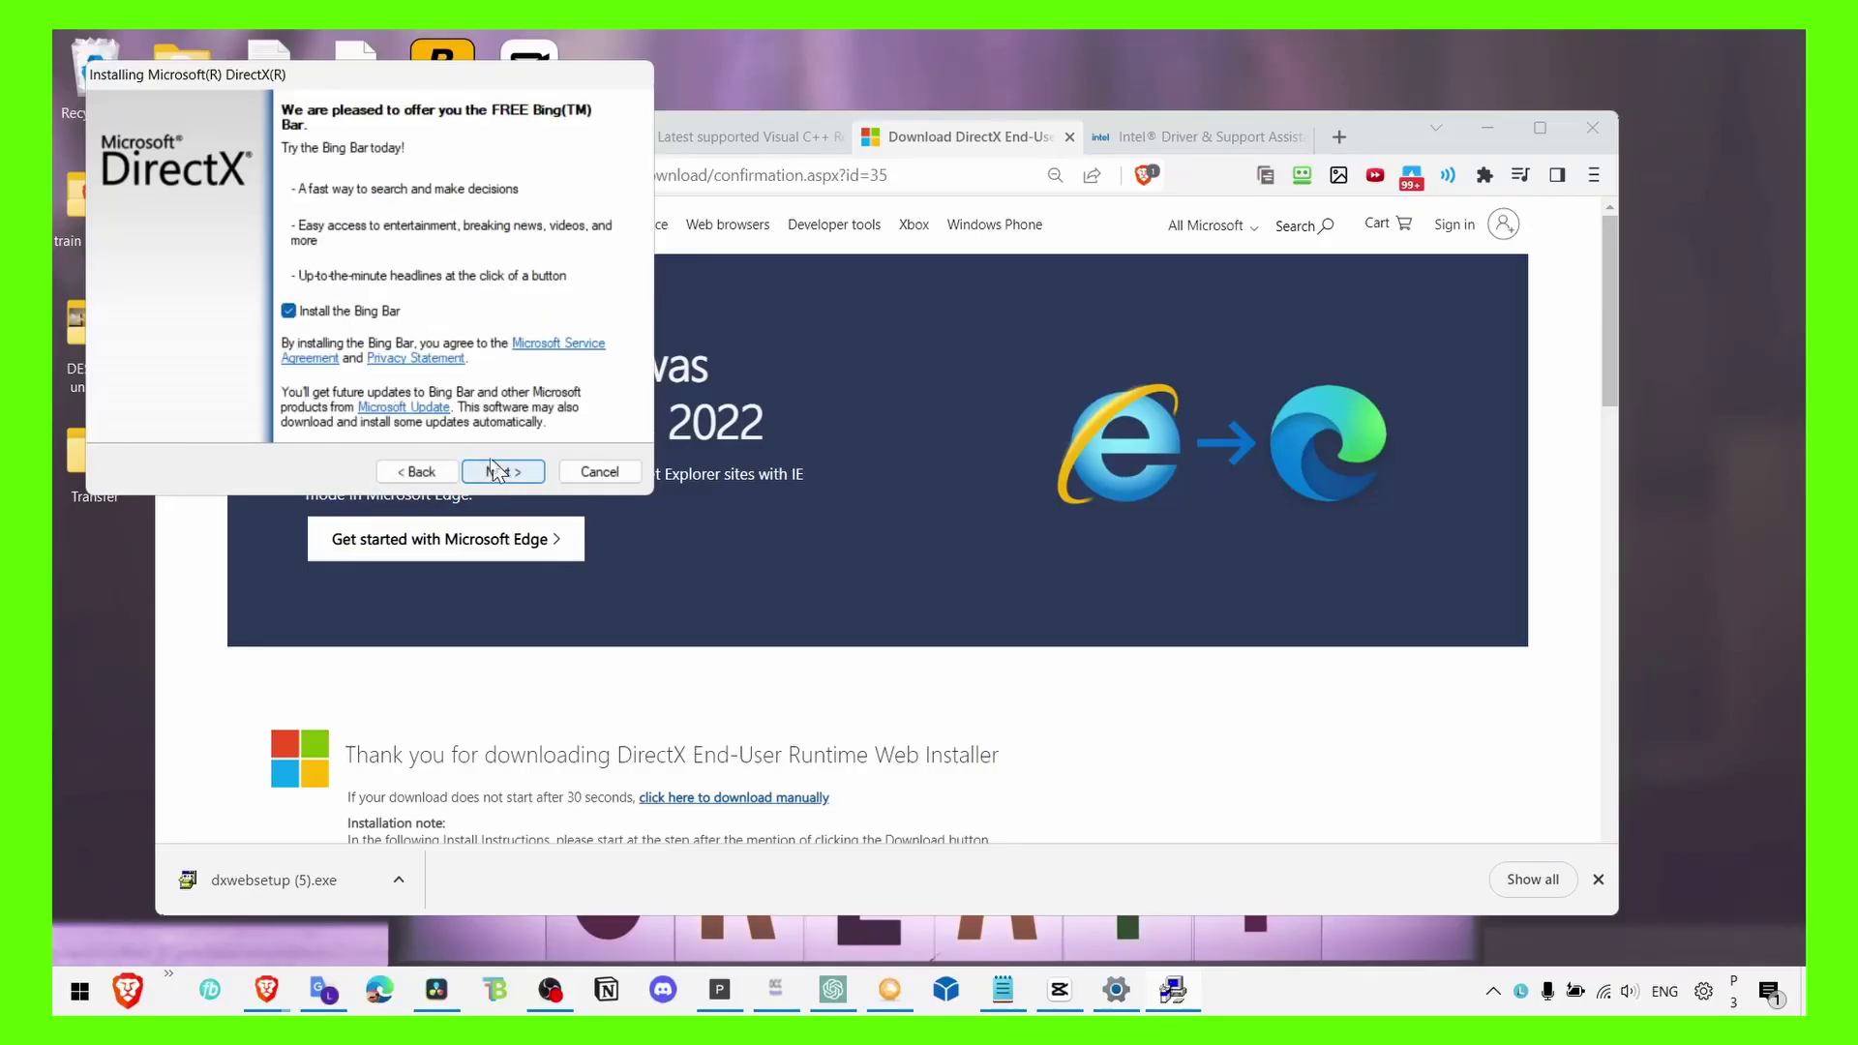
pyautogui.click(317, 313)
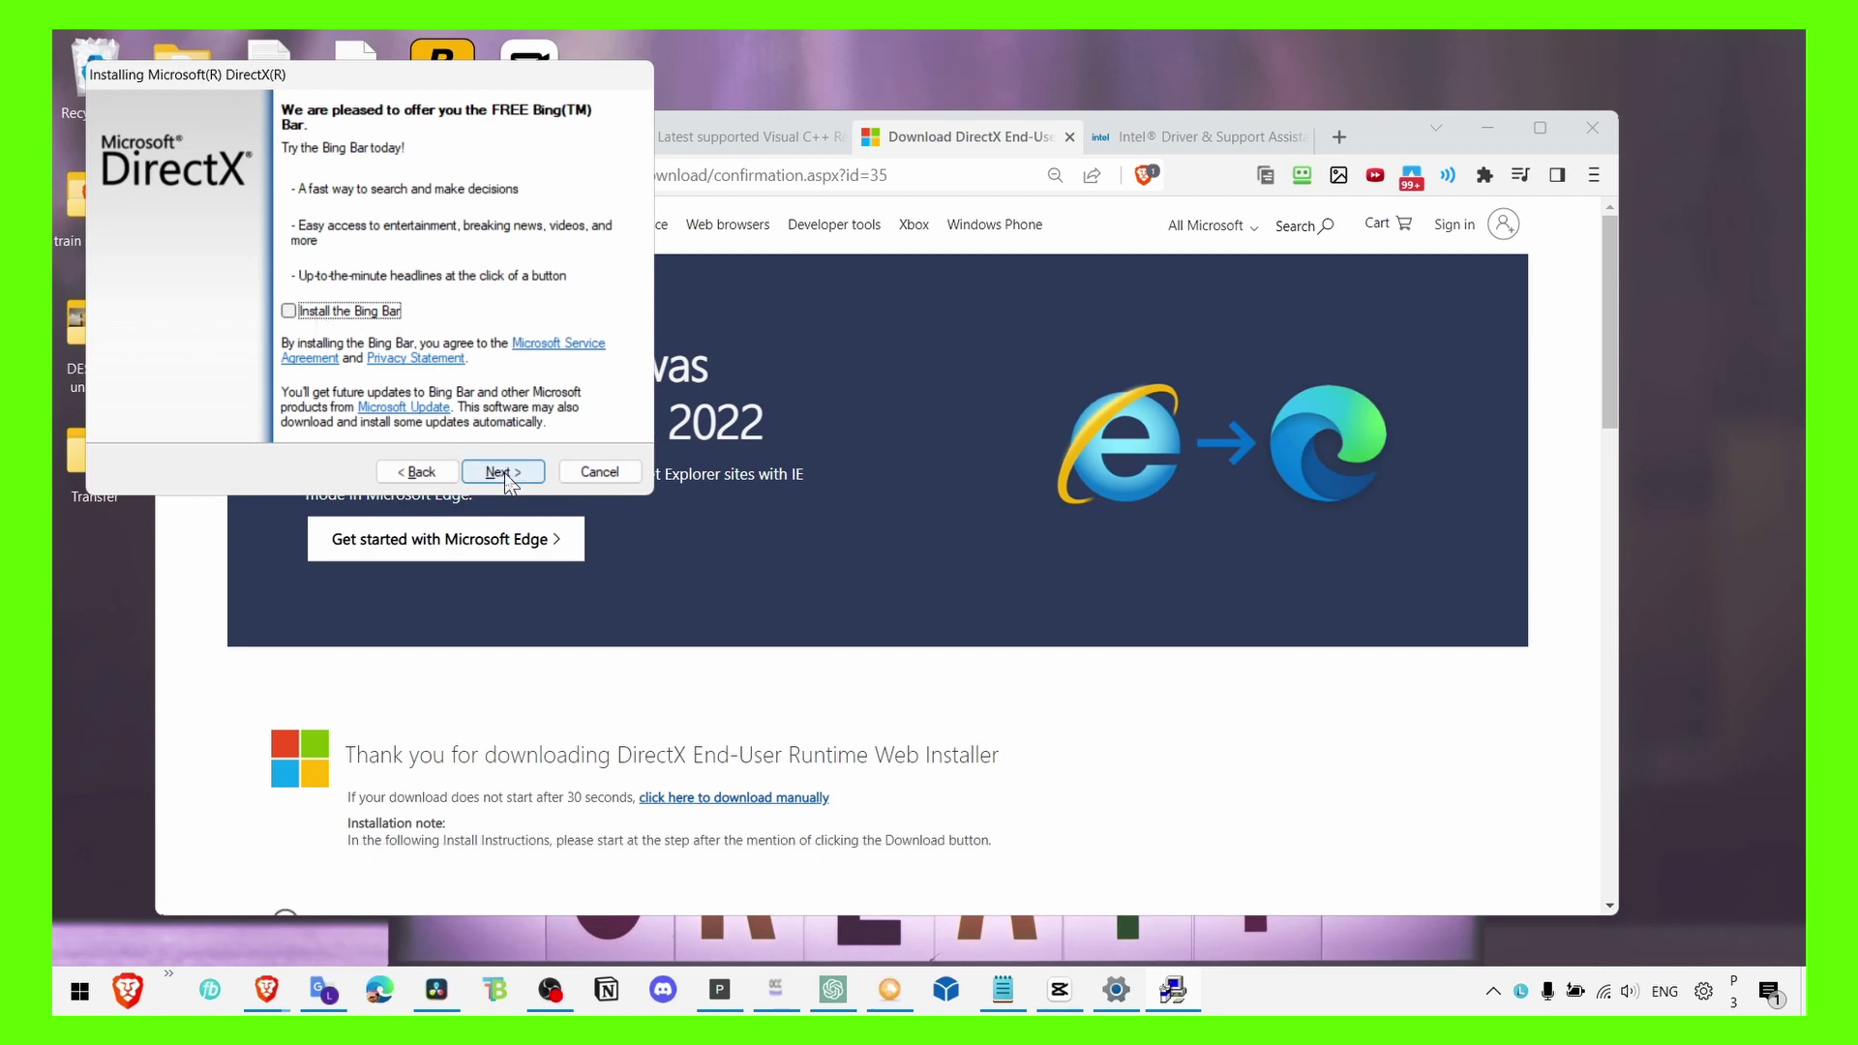
pyautogui.click(599, 472)
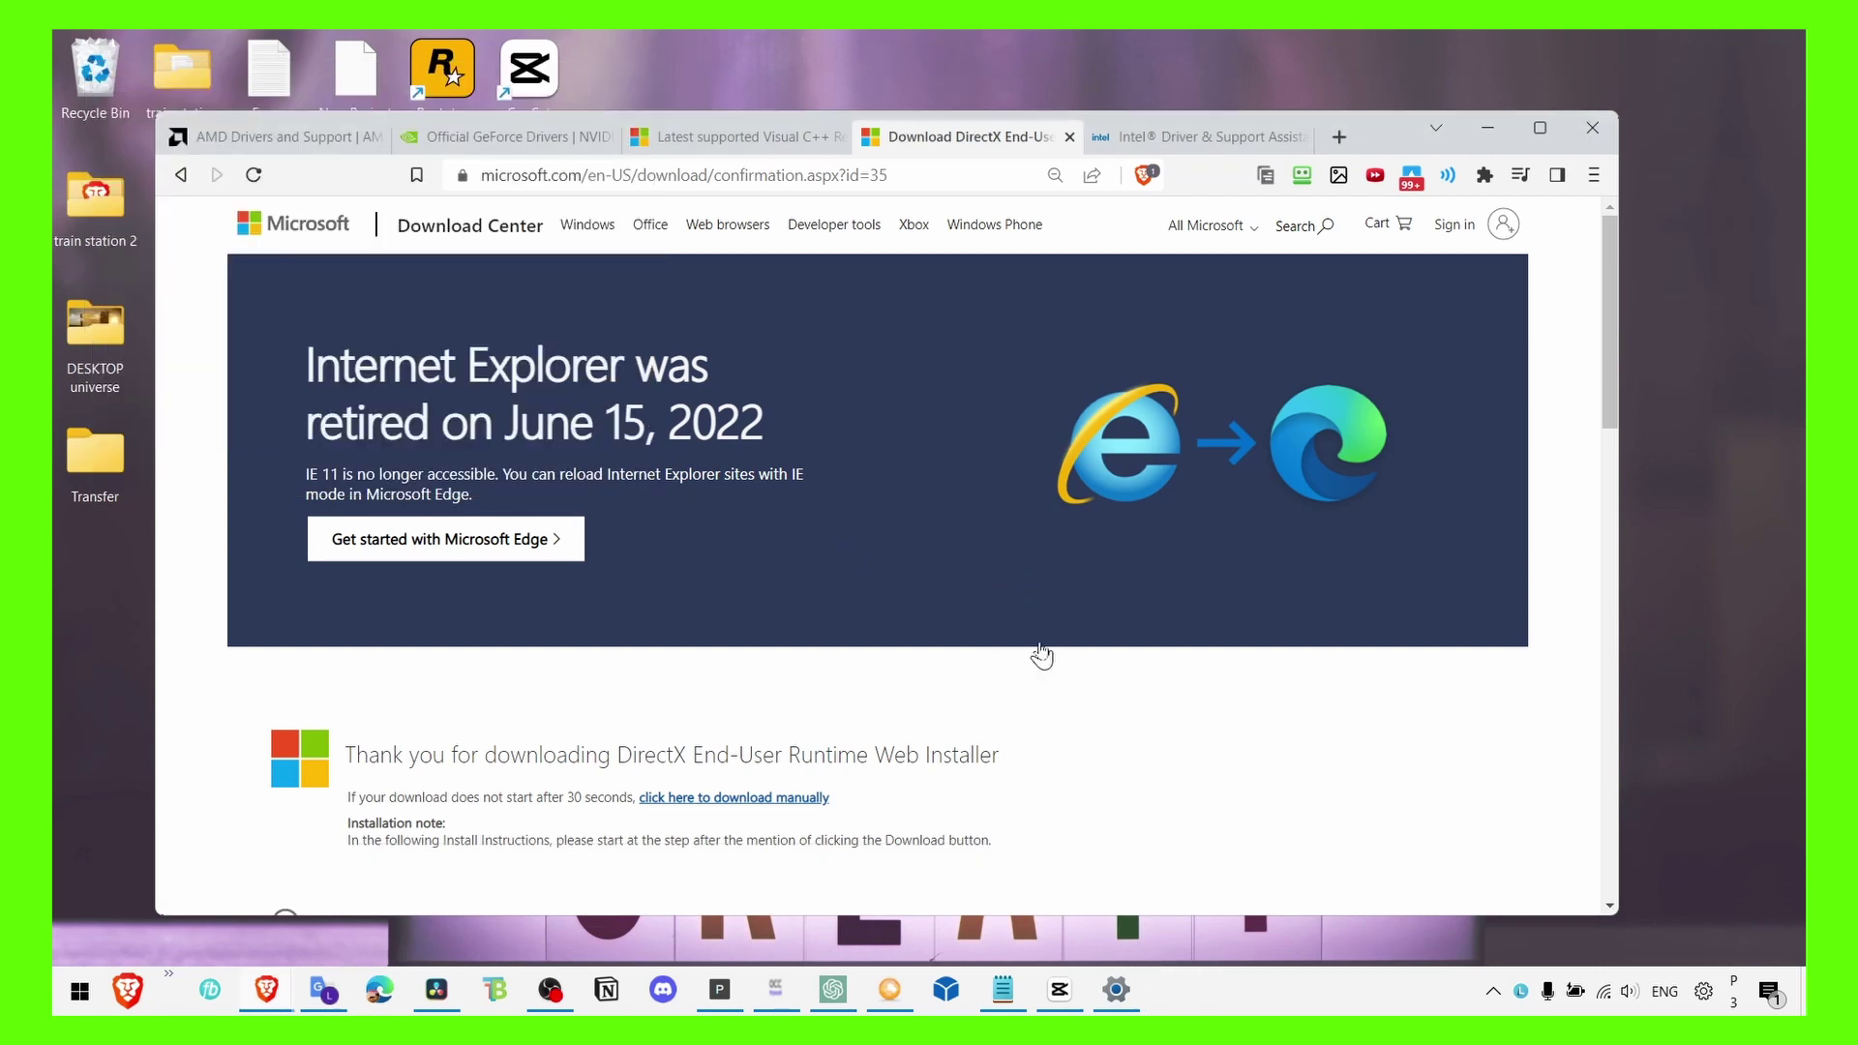
# - On the Visual C++ redistributable page, save the X64 vc_redist installer to Downloads
pyautogui.click(687, 137)
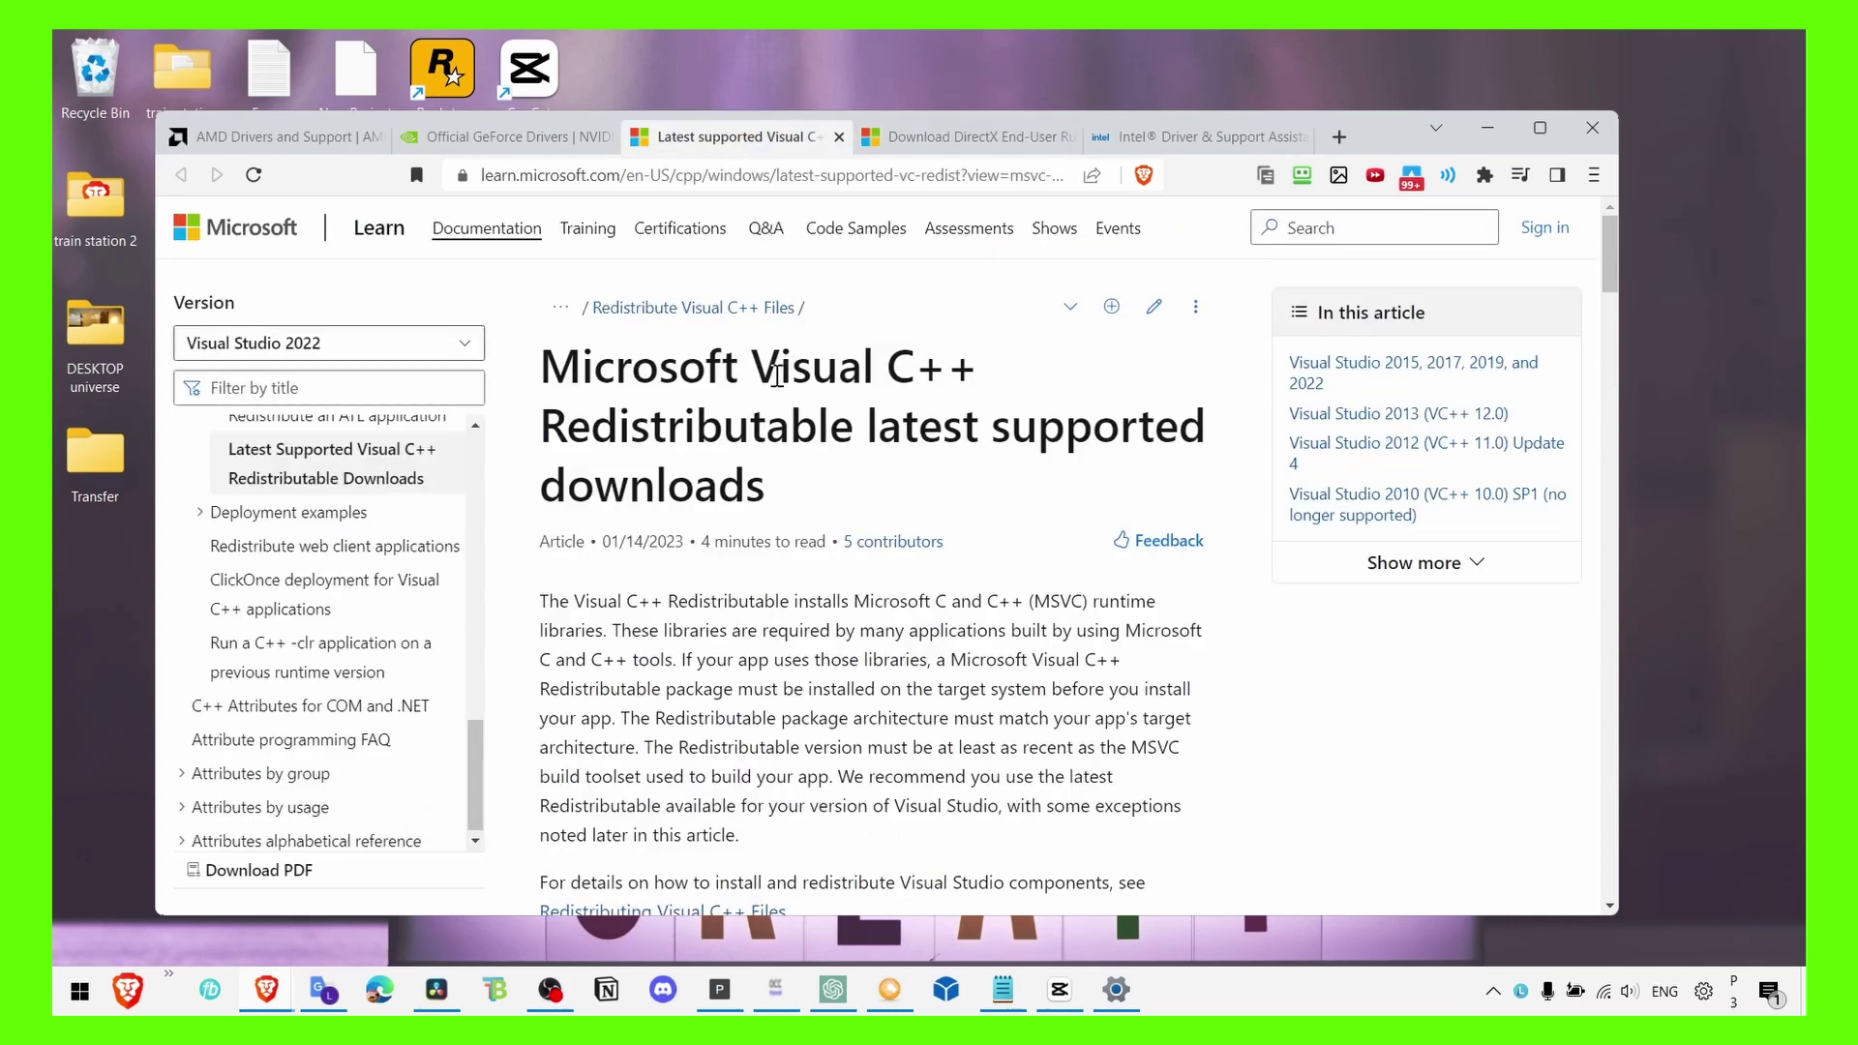
pyautogui.doubleClick(770, 366)
pyautogui.click(687, 365)
pyautogui.tripleClick(584, 375)
pyautogui.click(584, 375)
pyautogui.scroll(-10, 763, 624)
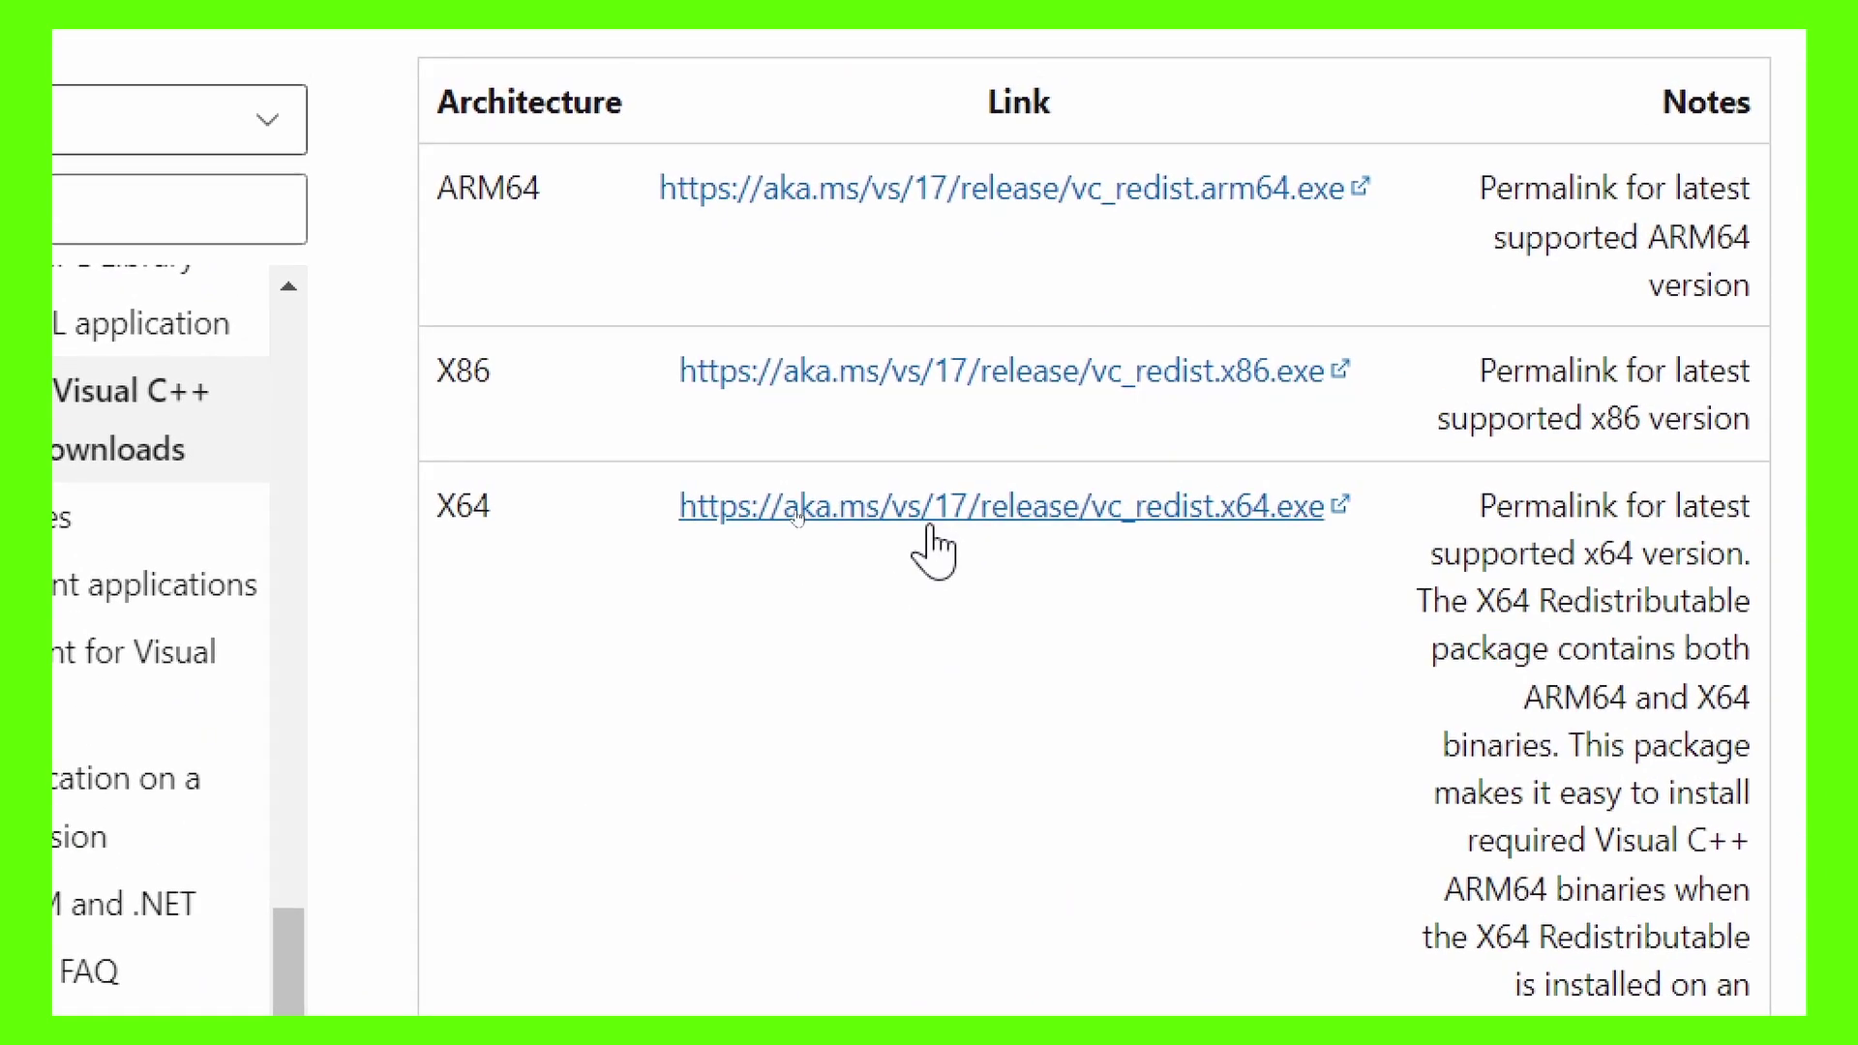
pyautogui.click(866, 478)
pyautogui.click(1287, 800)
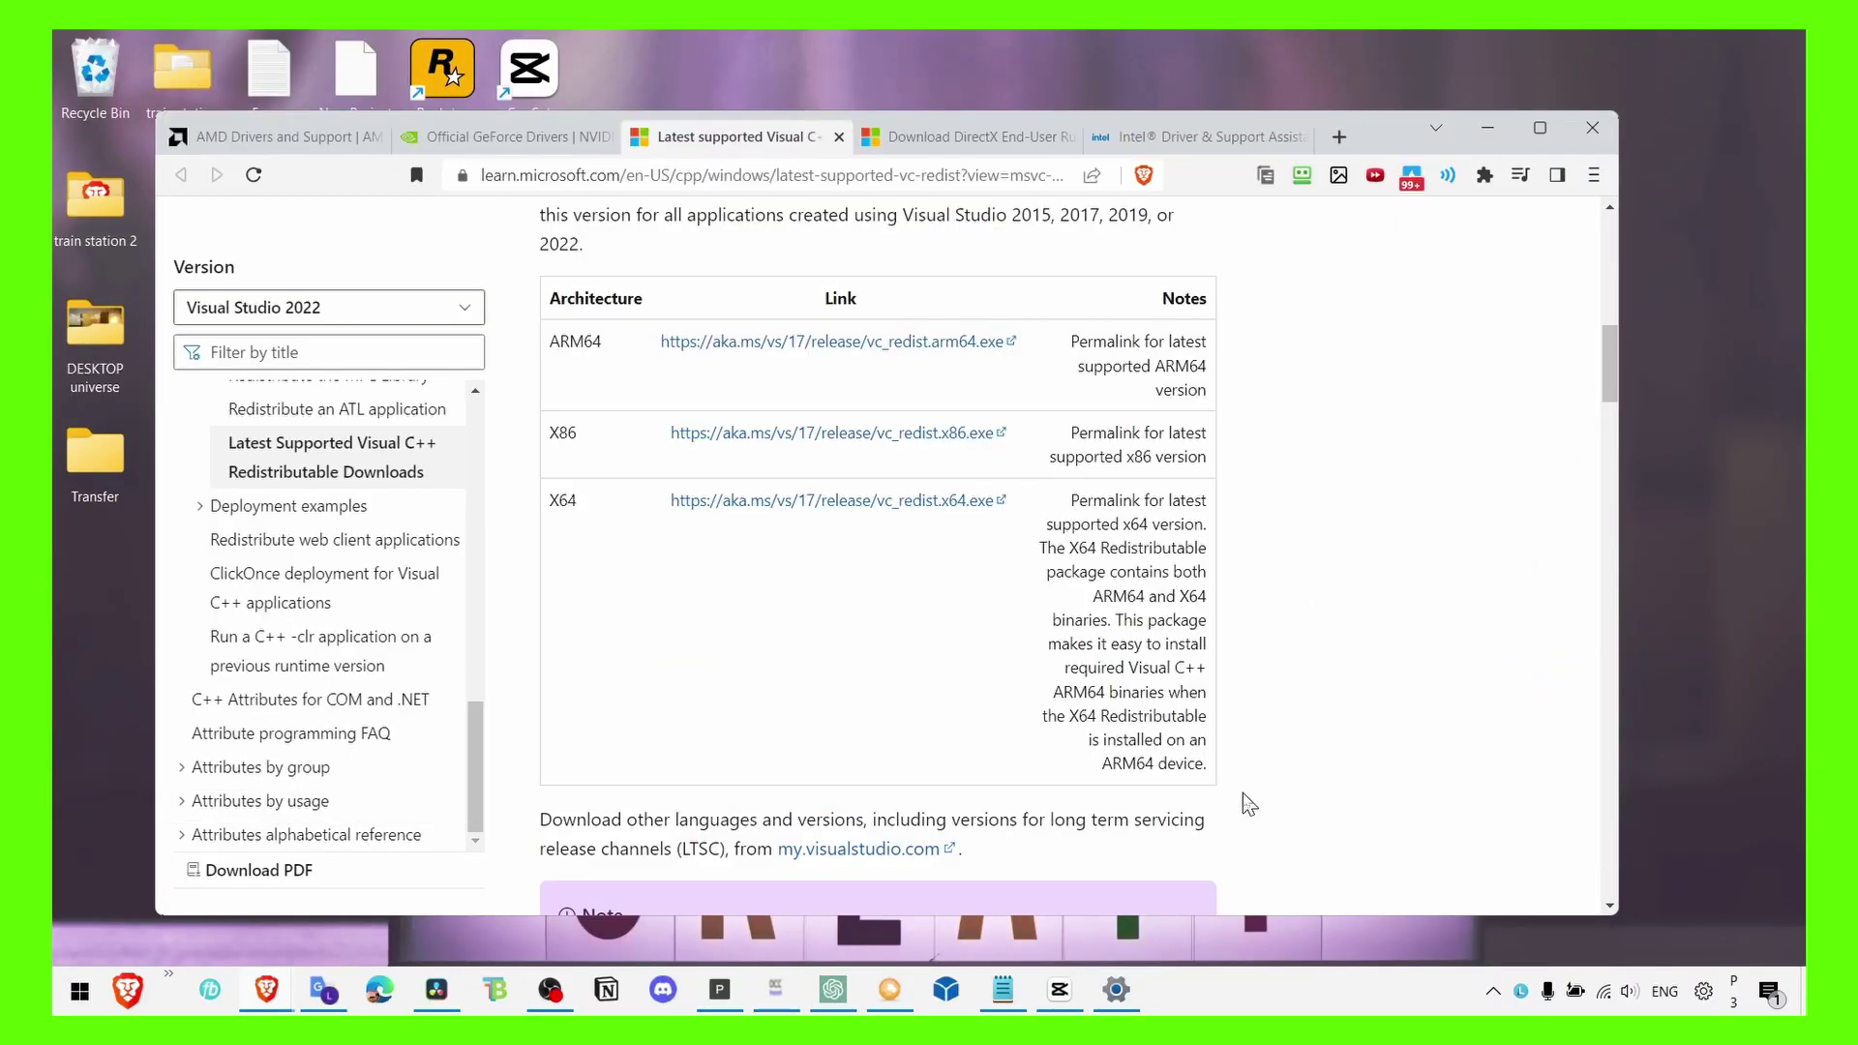
# - Download the X64 installer again and save it as VC_redist.x64 (5).exe
pyautogui.click(320, 876)
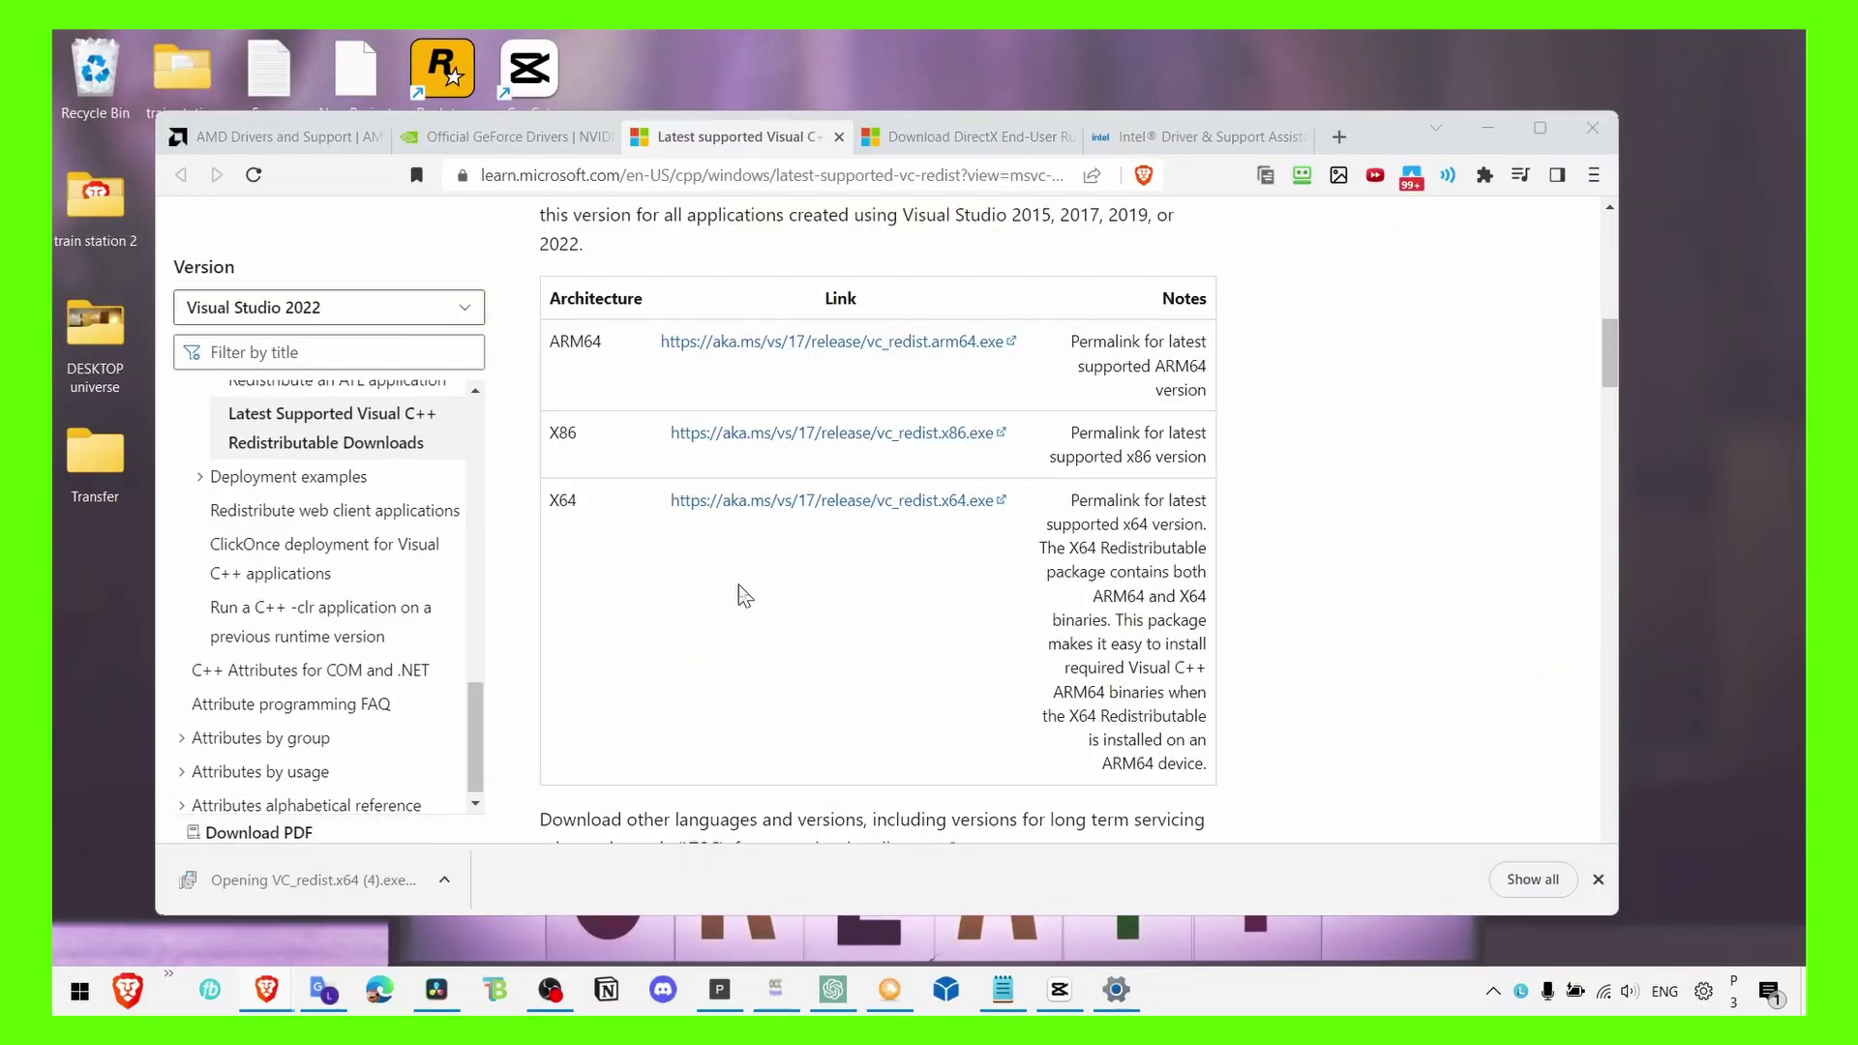
pyautogui.click(788, 499)
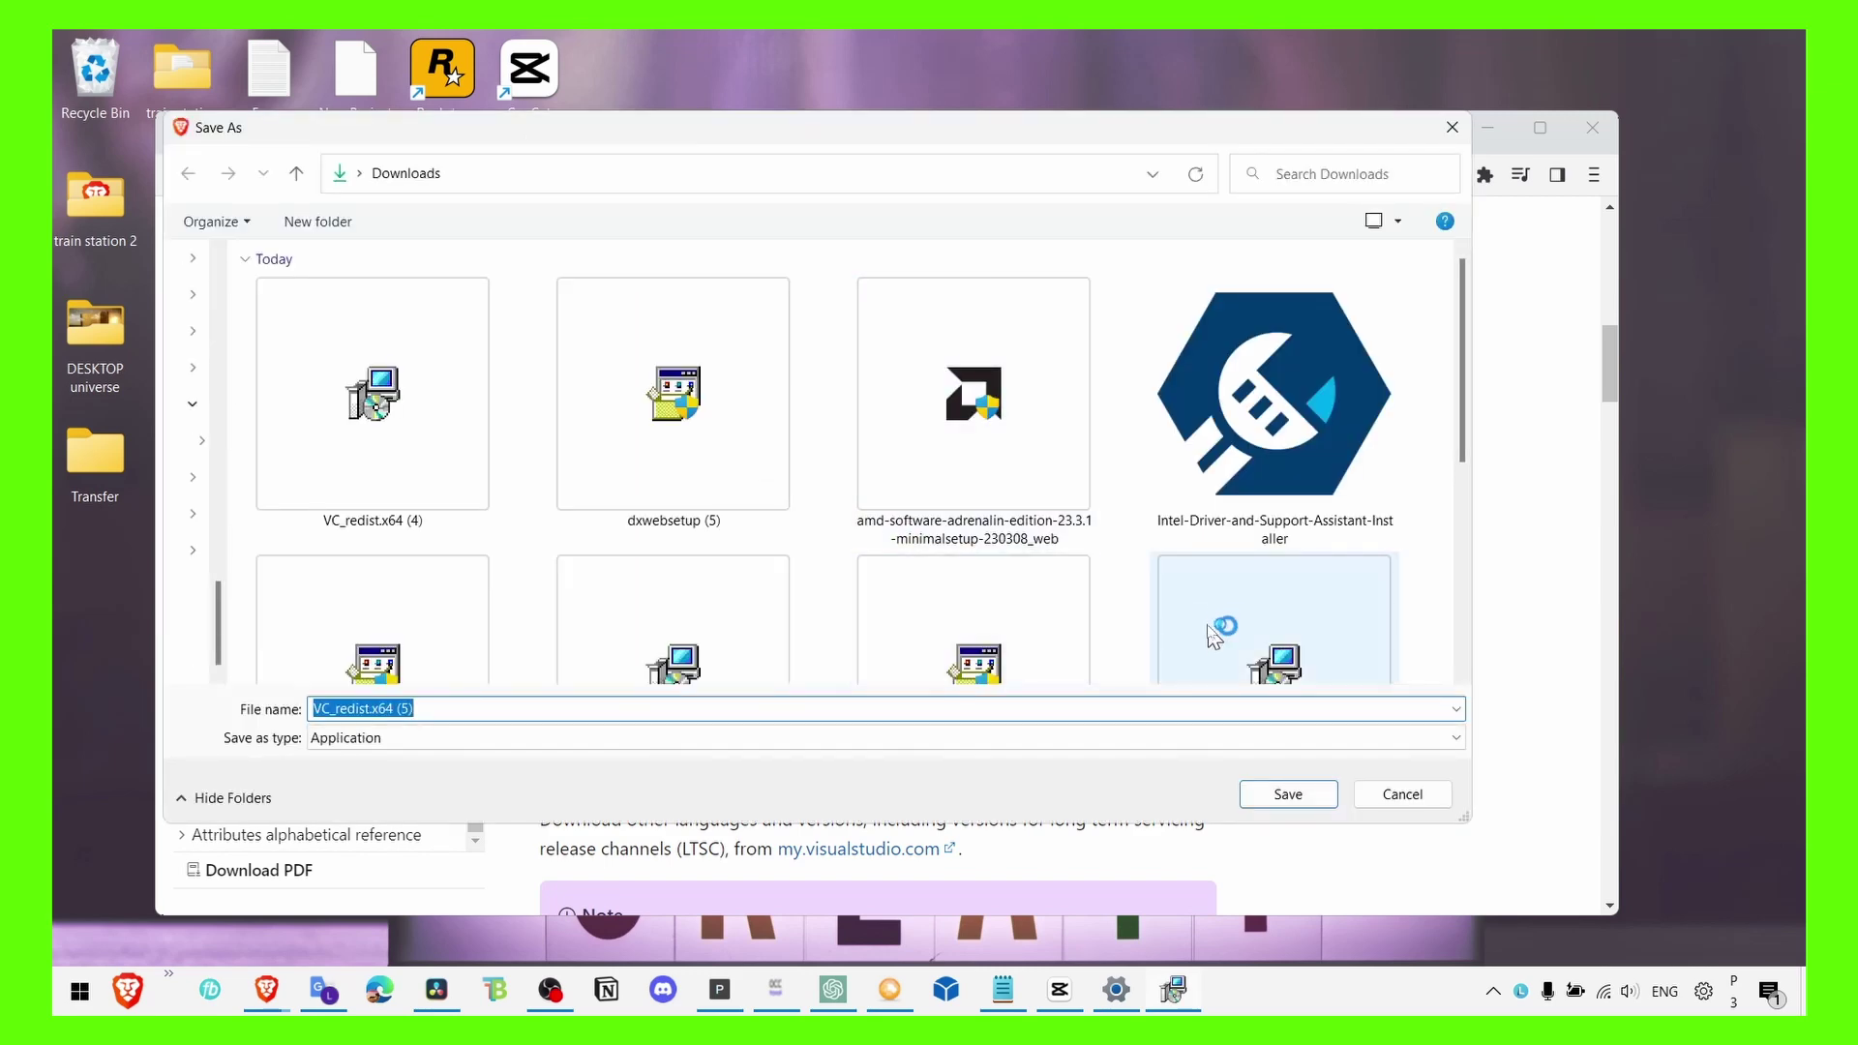
pyautogui.click(1405, 794)
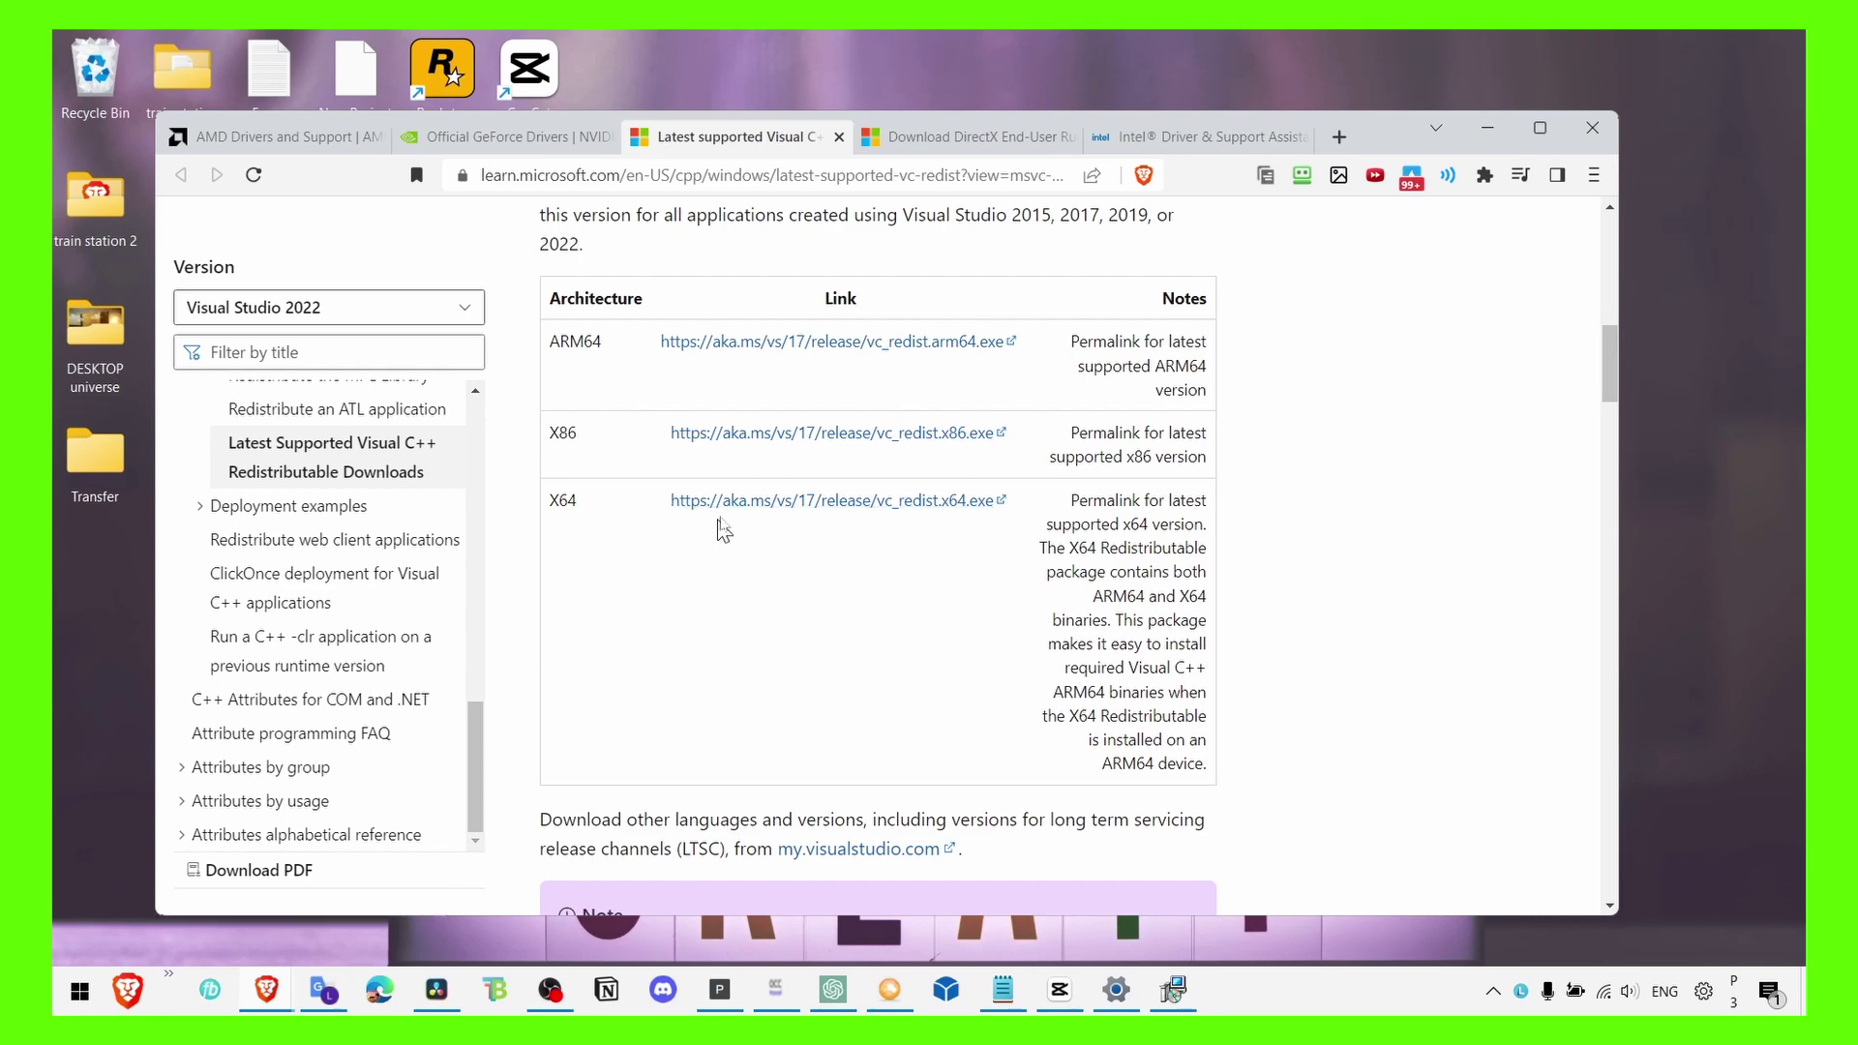
pyautogui.click(730, 502)
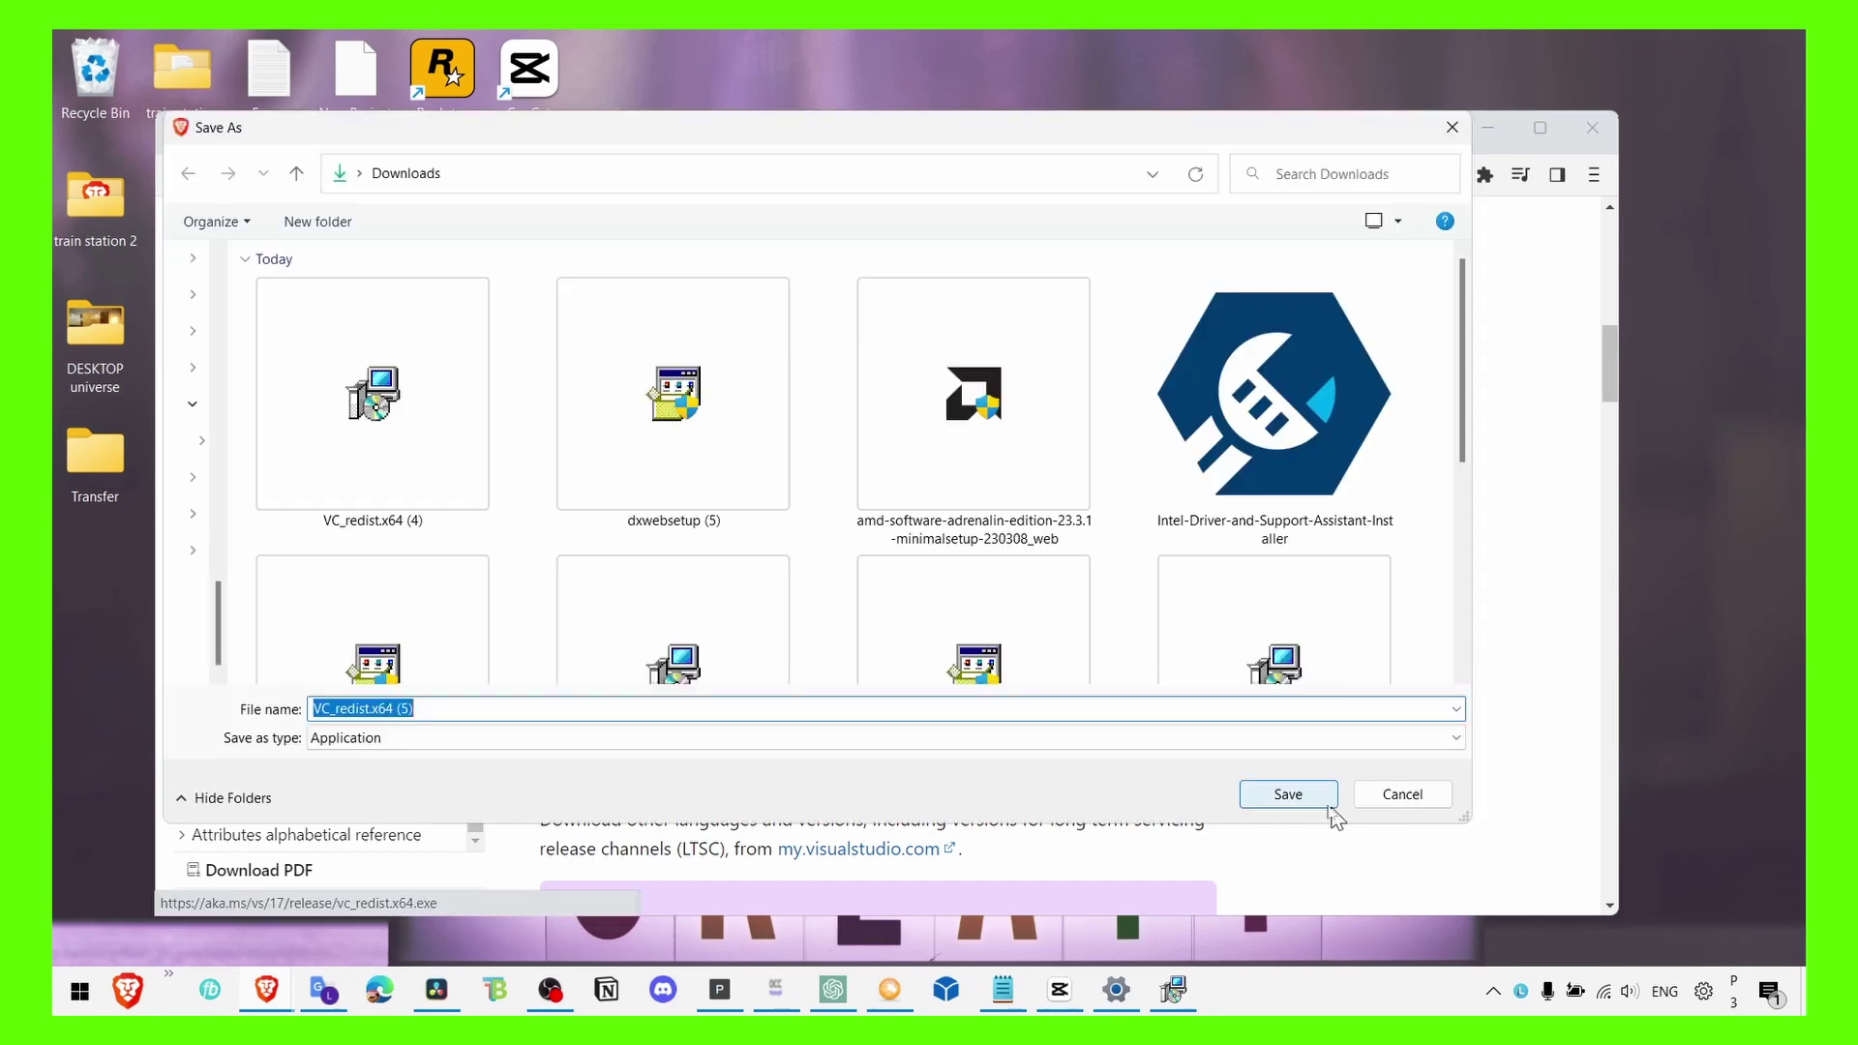
pyautogui.click(1306, 794)
pyautogui.scroll(5, 690, 634)
pyautogui.scroll(5, 690, 634)
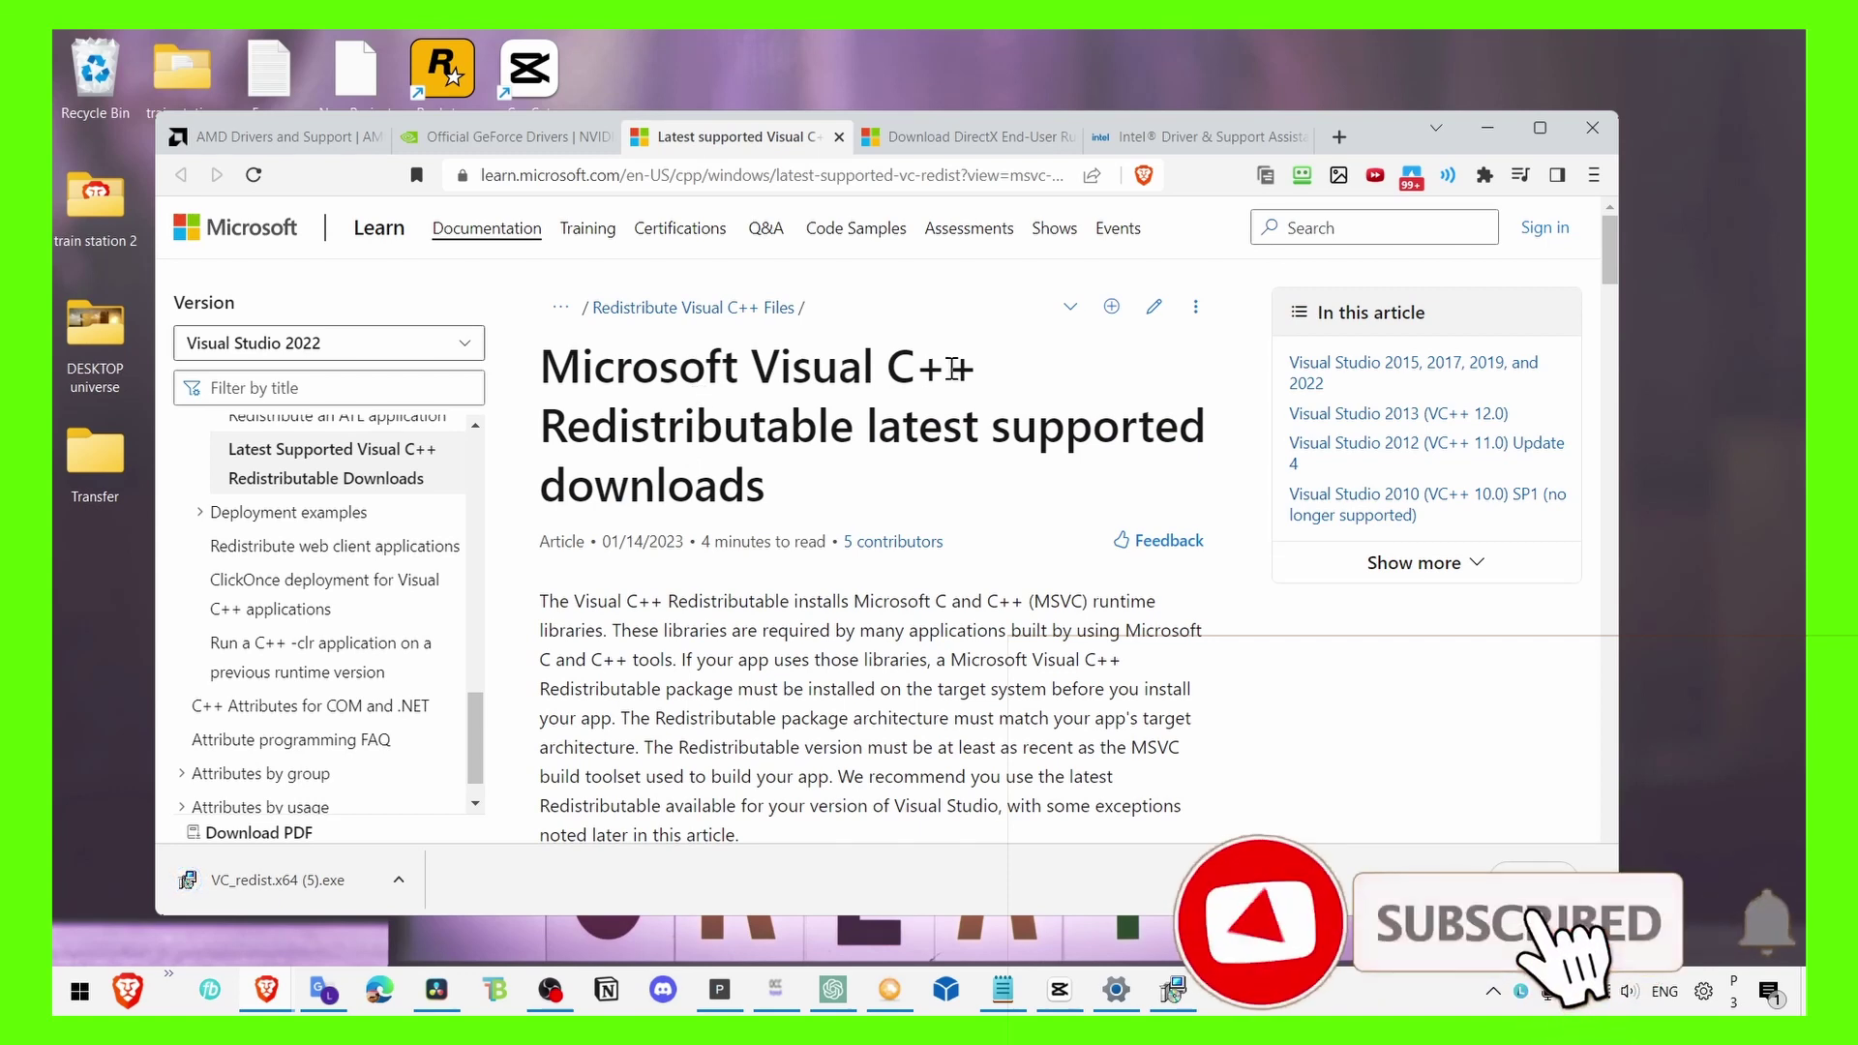
# - Open VC_redist.x64 (5).exe, accept the license, cancel the install, and show the GeForce Drivers page
pyautogui.click(261, 880)
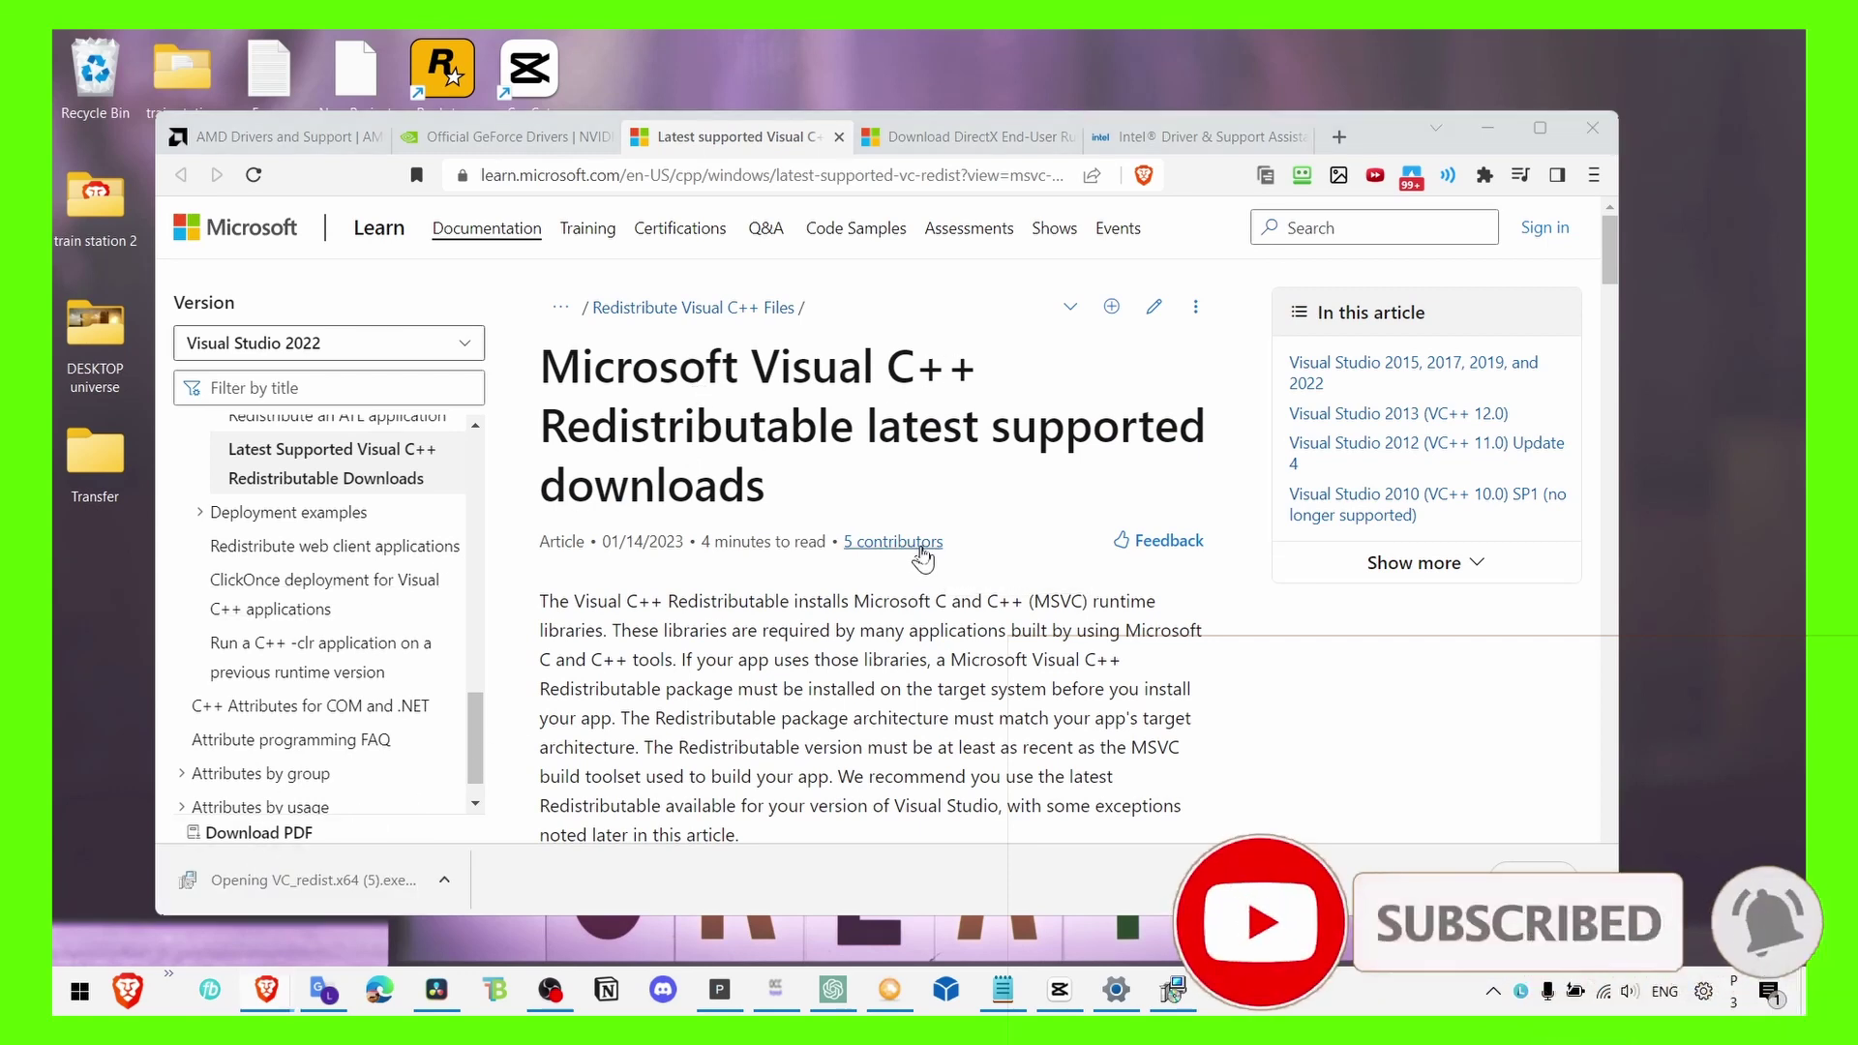
pyautogui.click(879, 603)
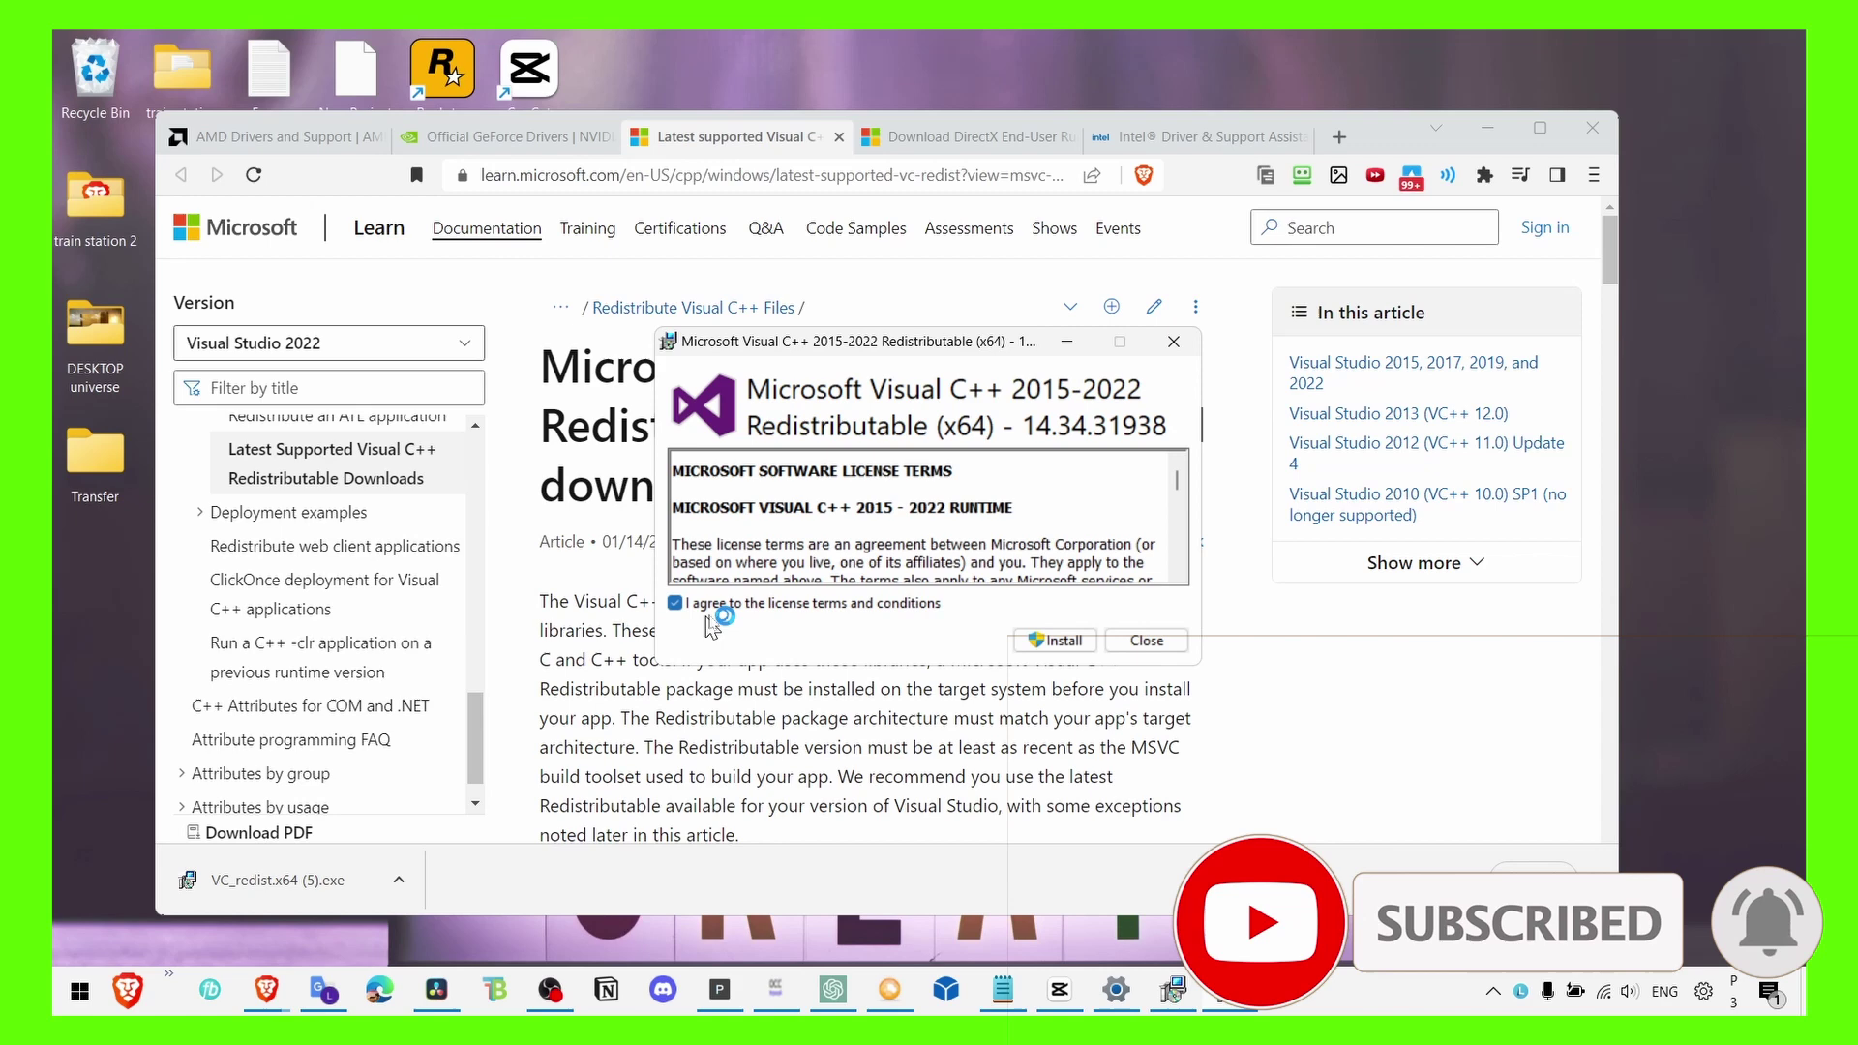
pyautogui.click(1166, 642)
pyautogui.click(1015, 587)
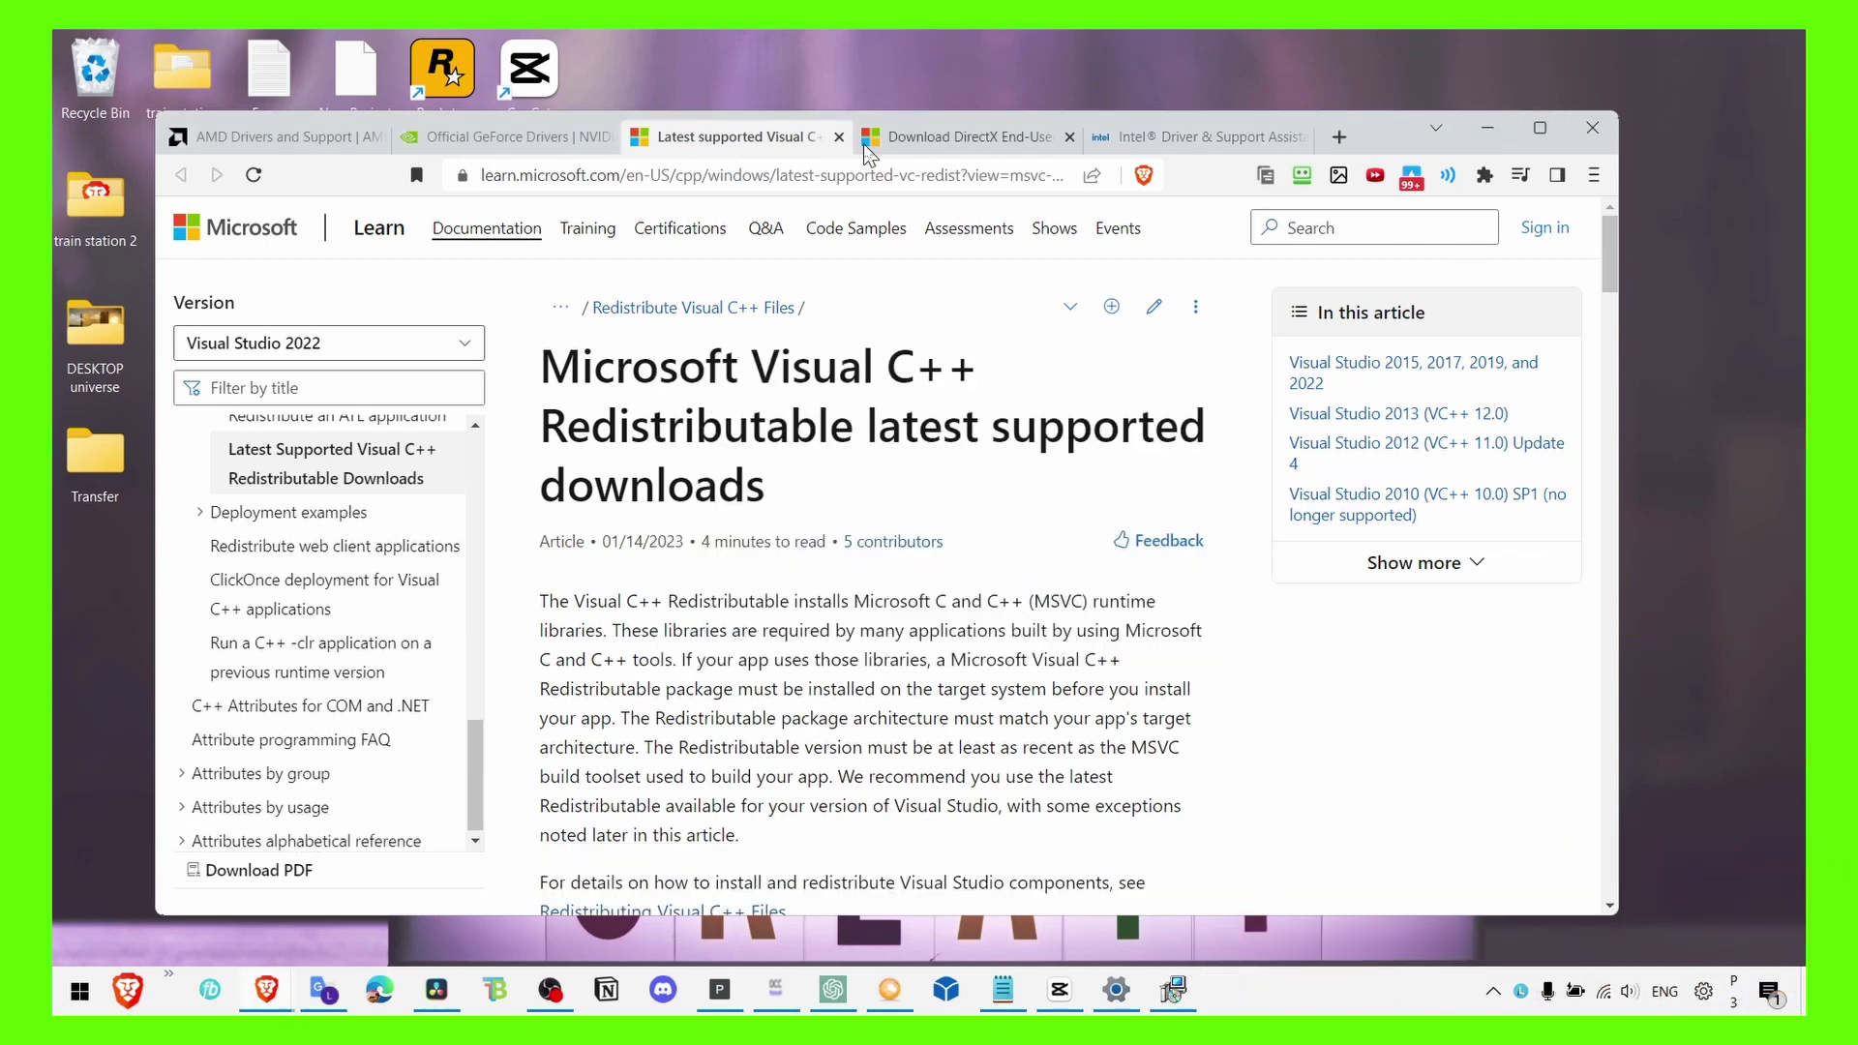
pyautogui.click(498, 136)
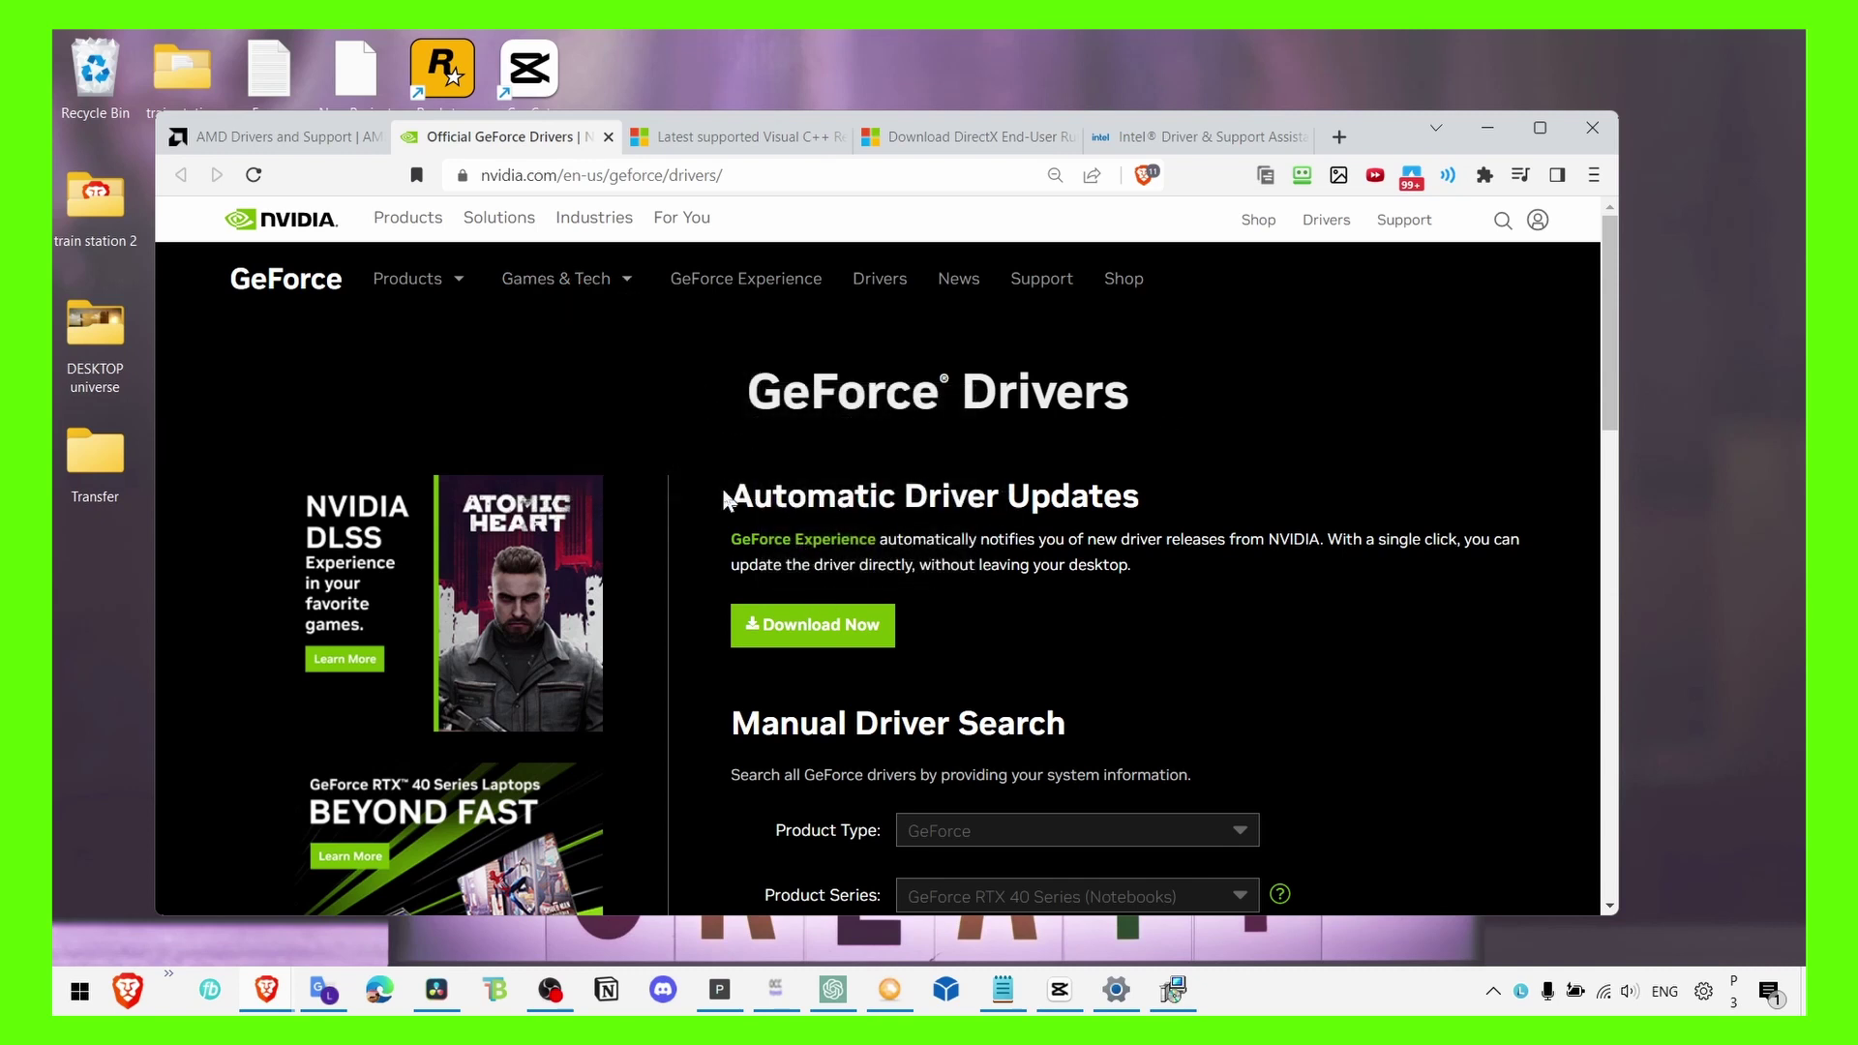
# - Launch GeForce Experience via a 'ge' search and view Game Ready Driver 531.18 under Drivers
pyautogui.press('super+s')
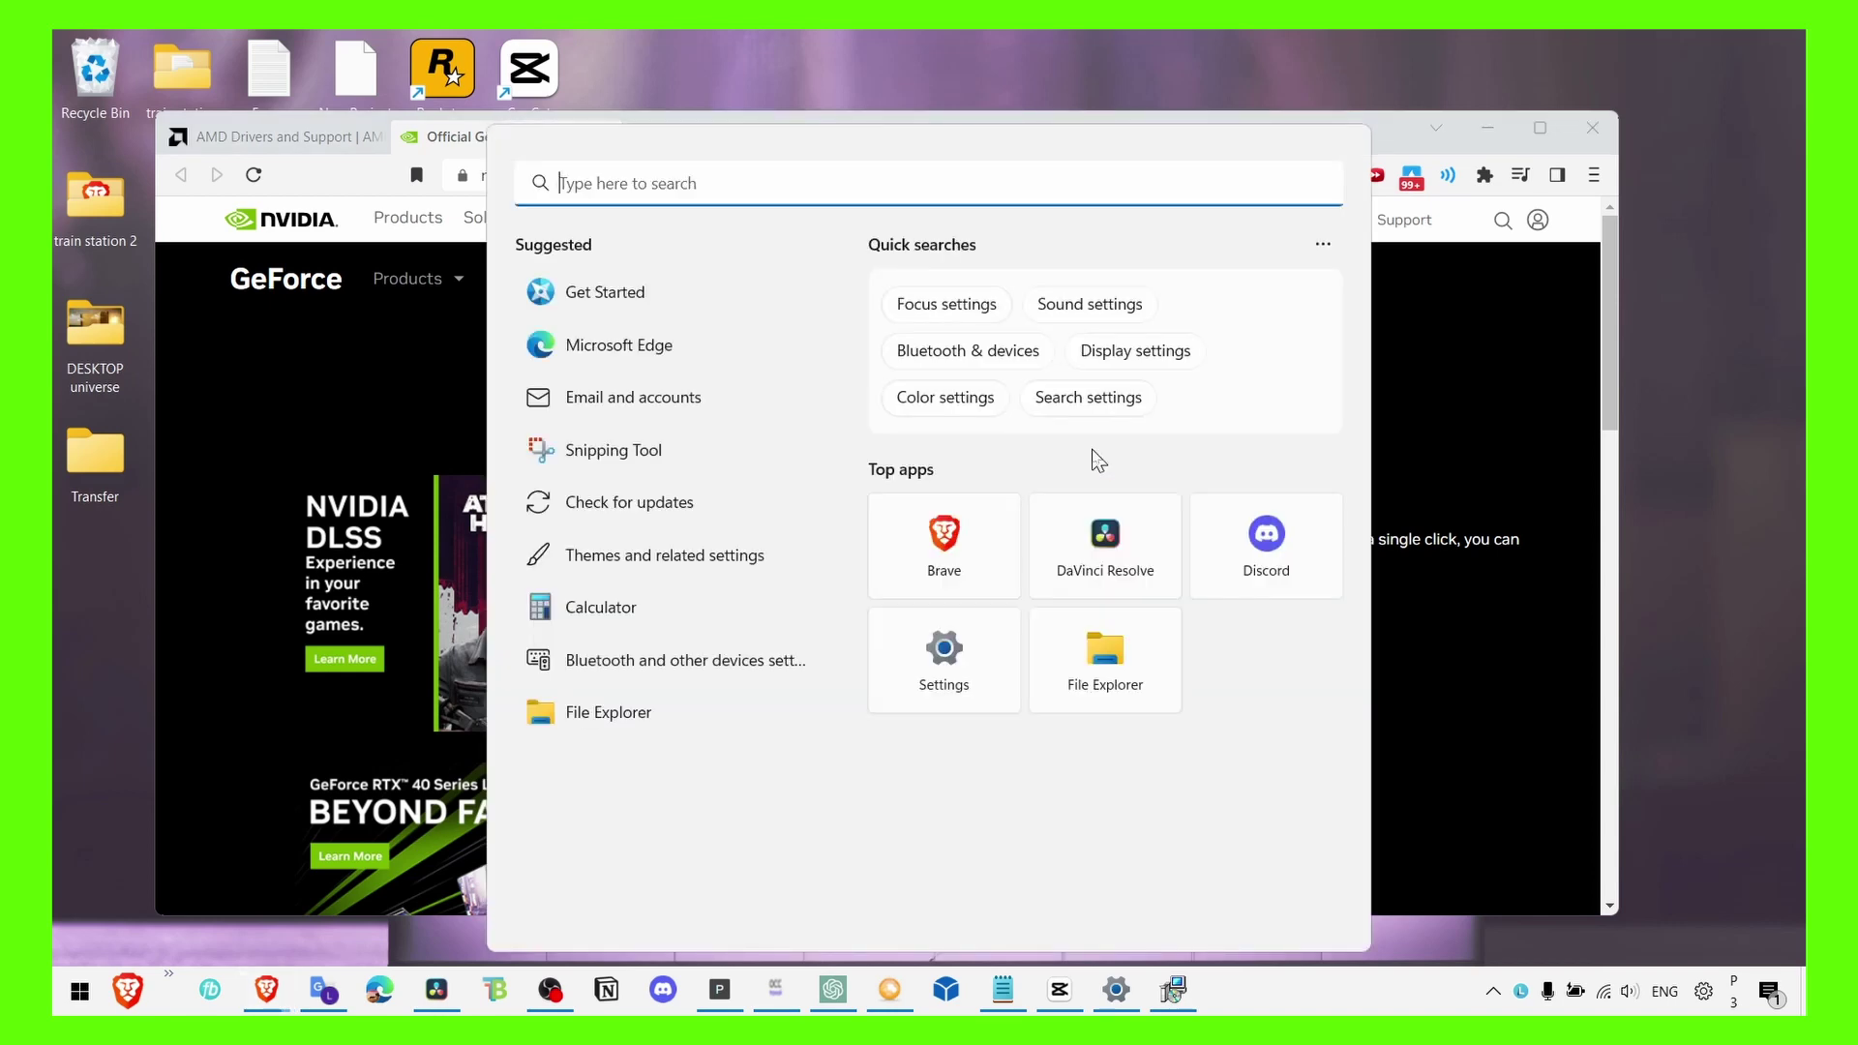
pyautogui.write('ge')
pyautogui.press('Escape')
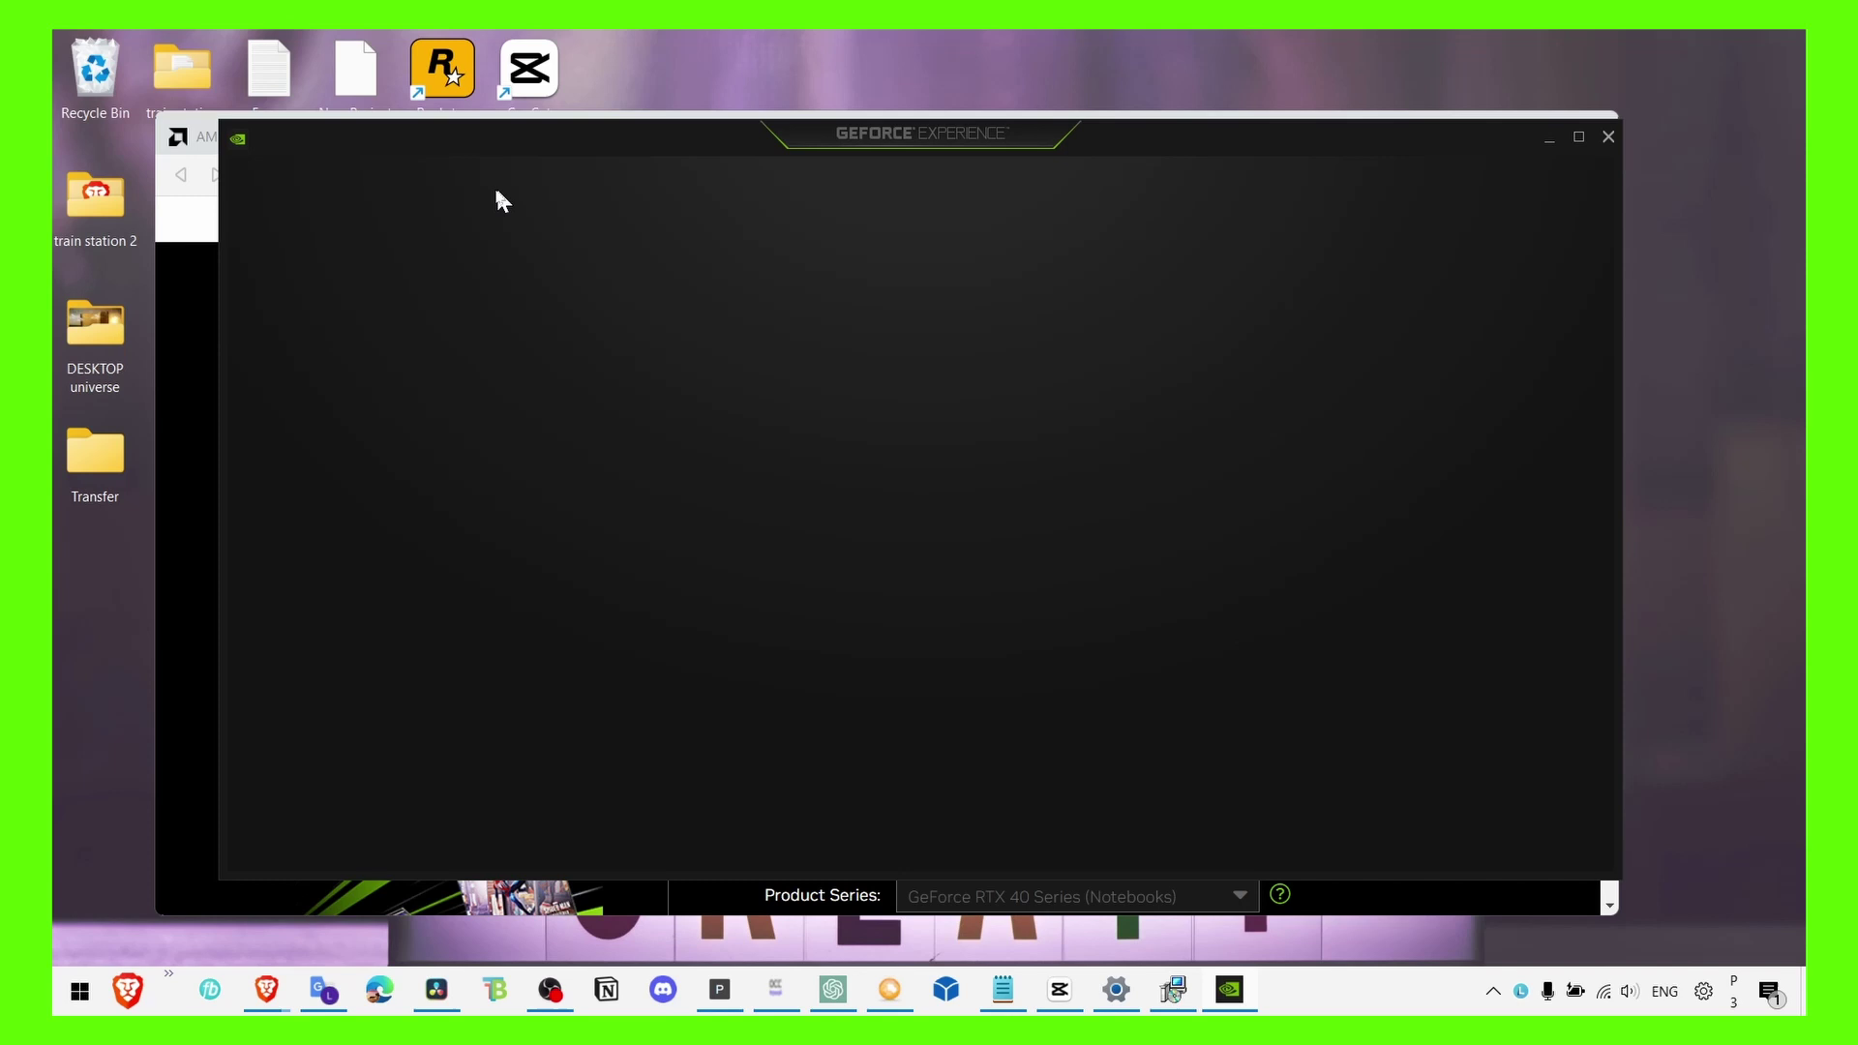
pyautogui.click(424, 185)
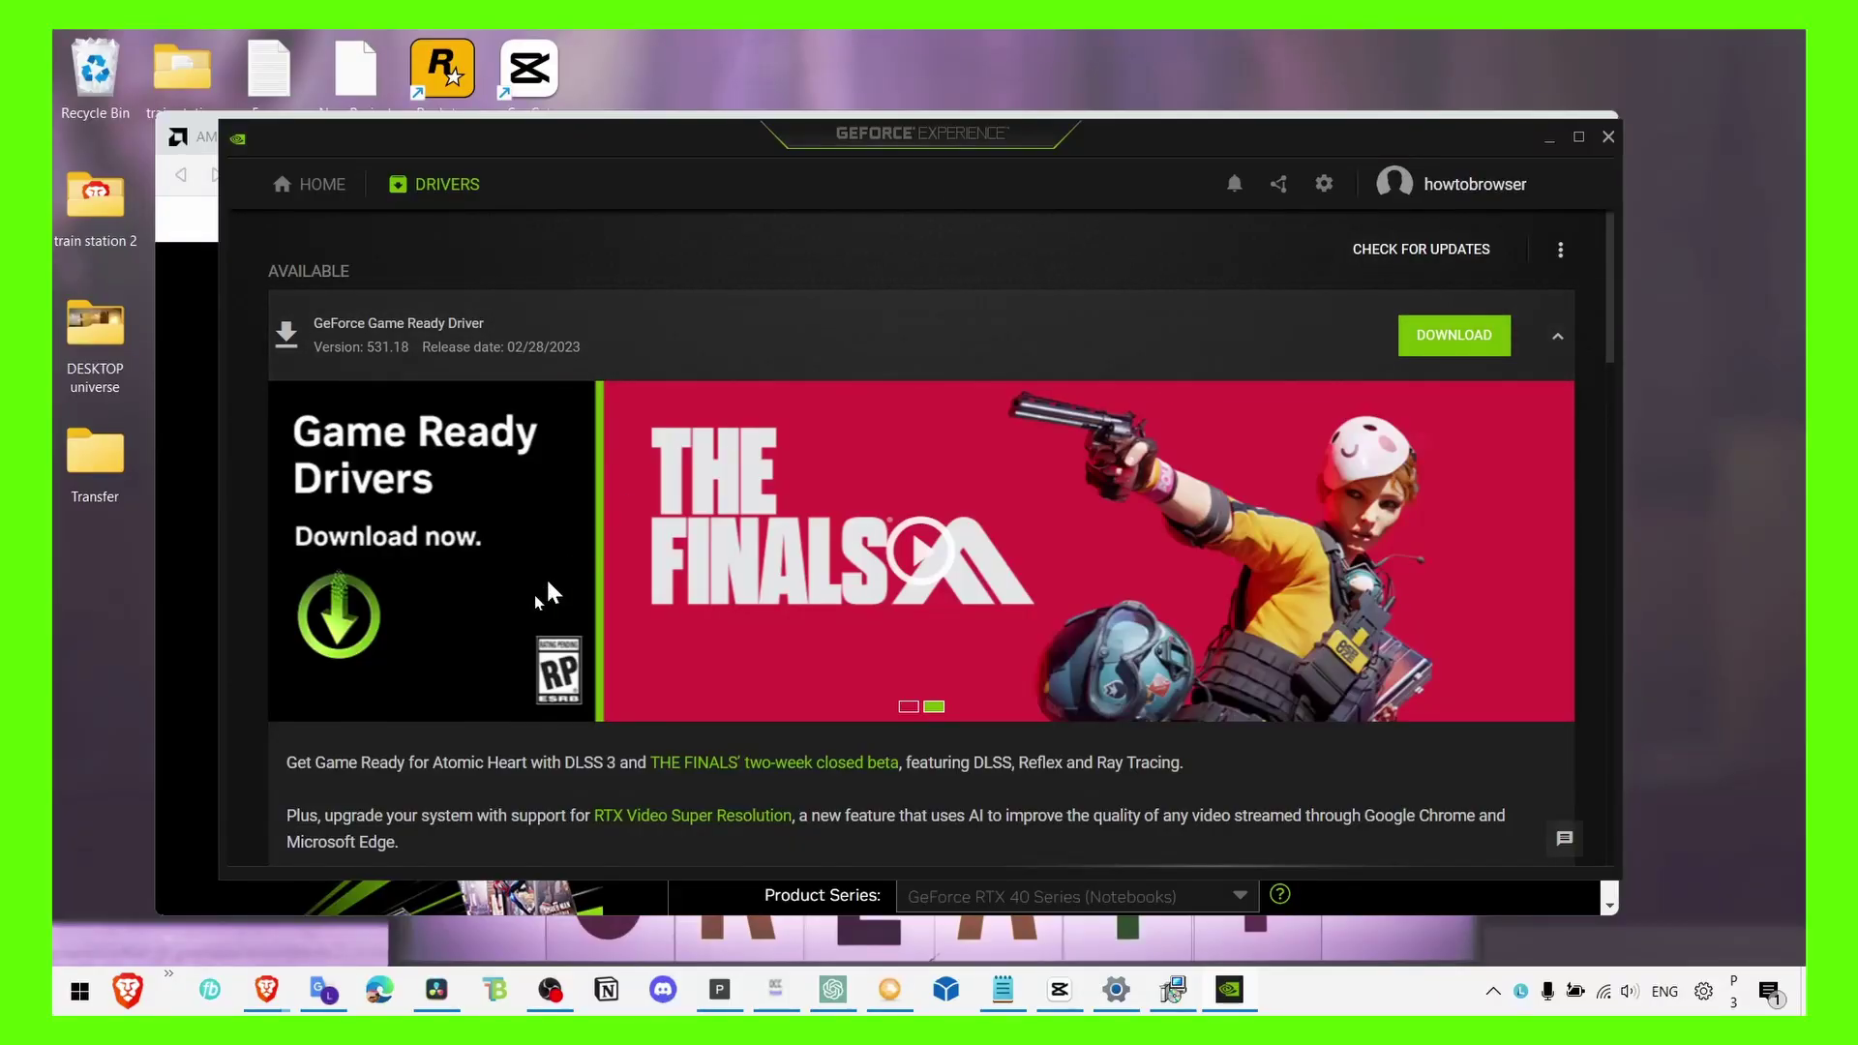
pyautogui.moveTo(437, 982)
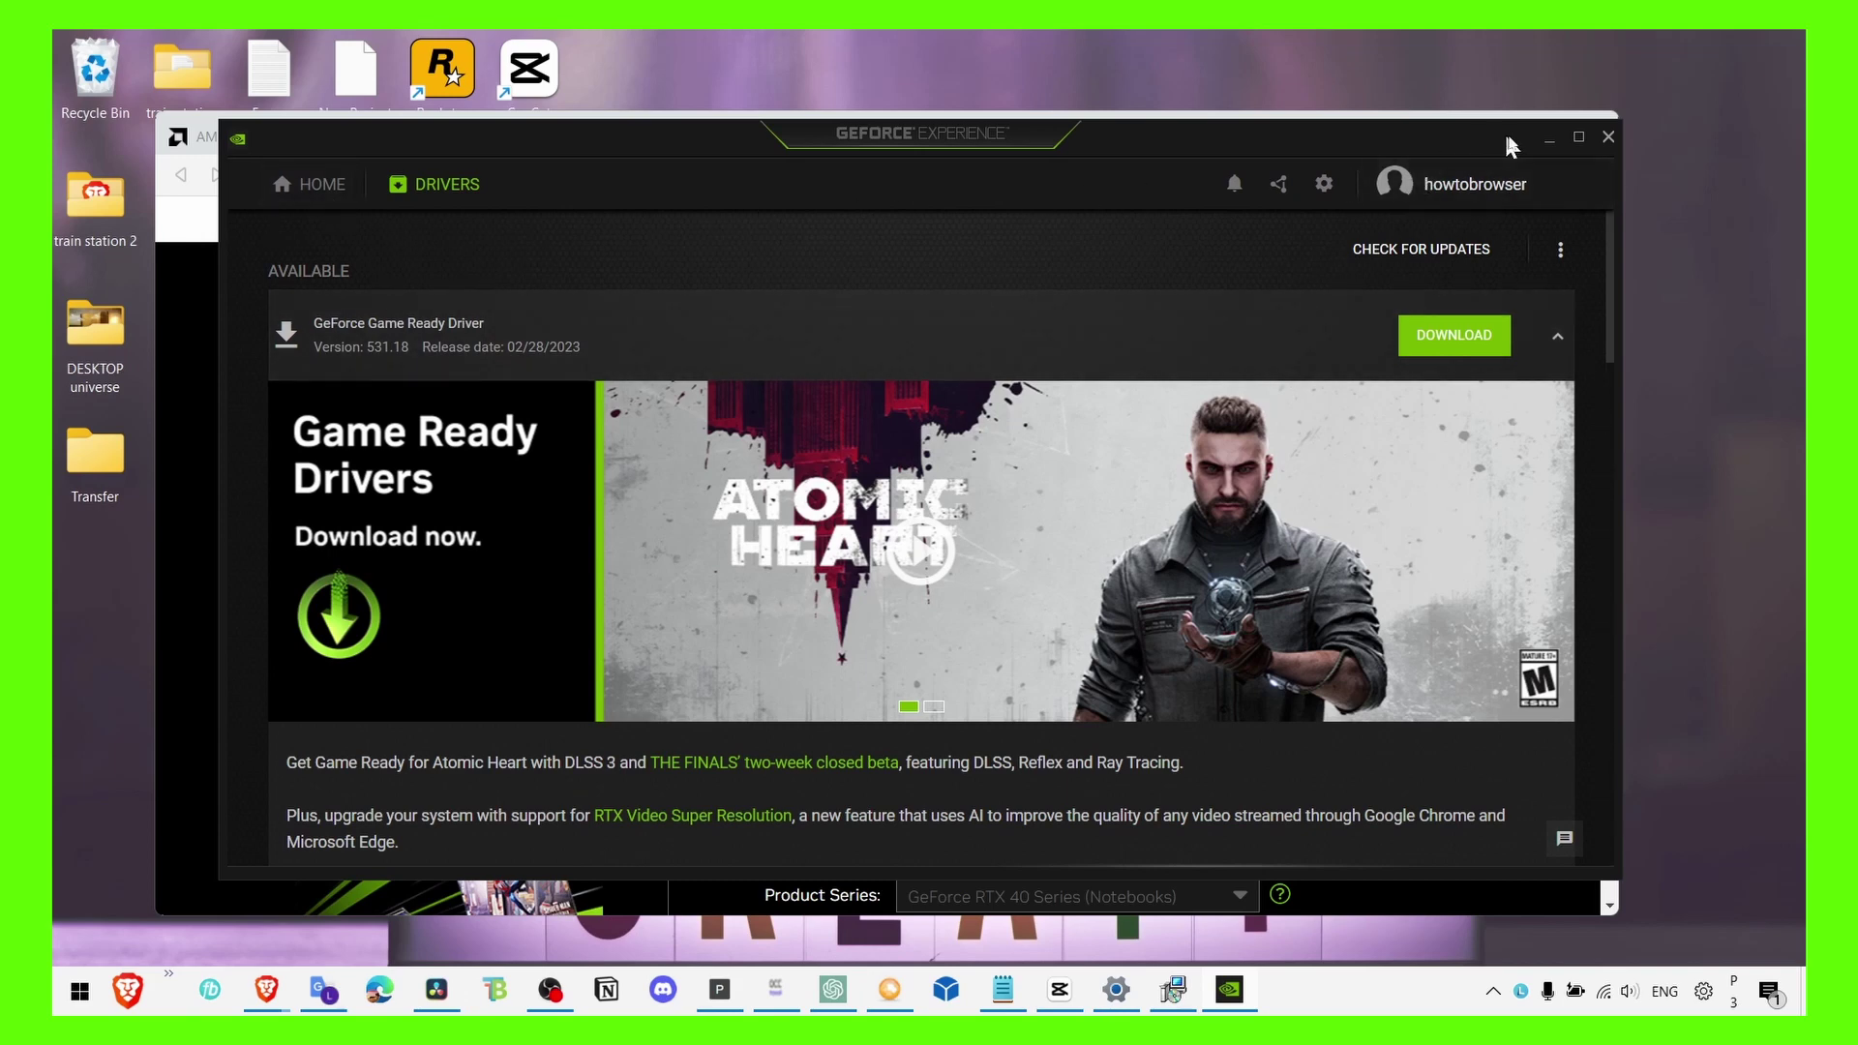
pyautogui.click(1549, 139)
# - Review the AMD and Intel support pages, download the Intel Driver & Support Assistant, and minimize Brave
pyautogui.click(257, 140)
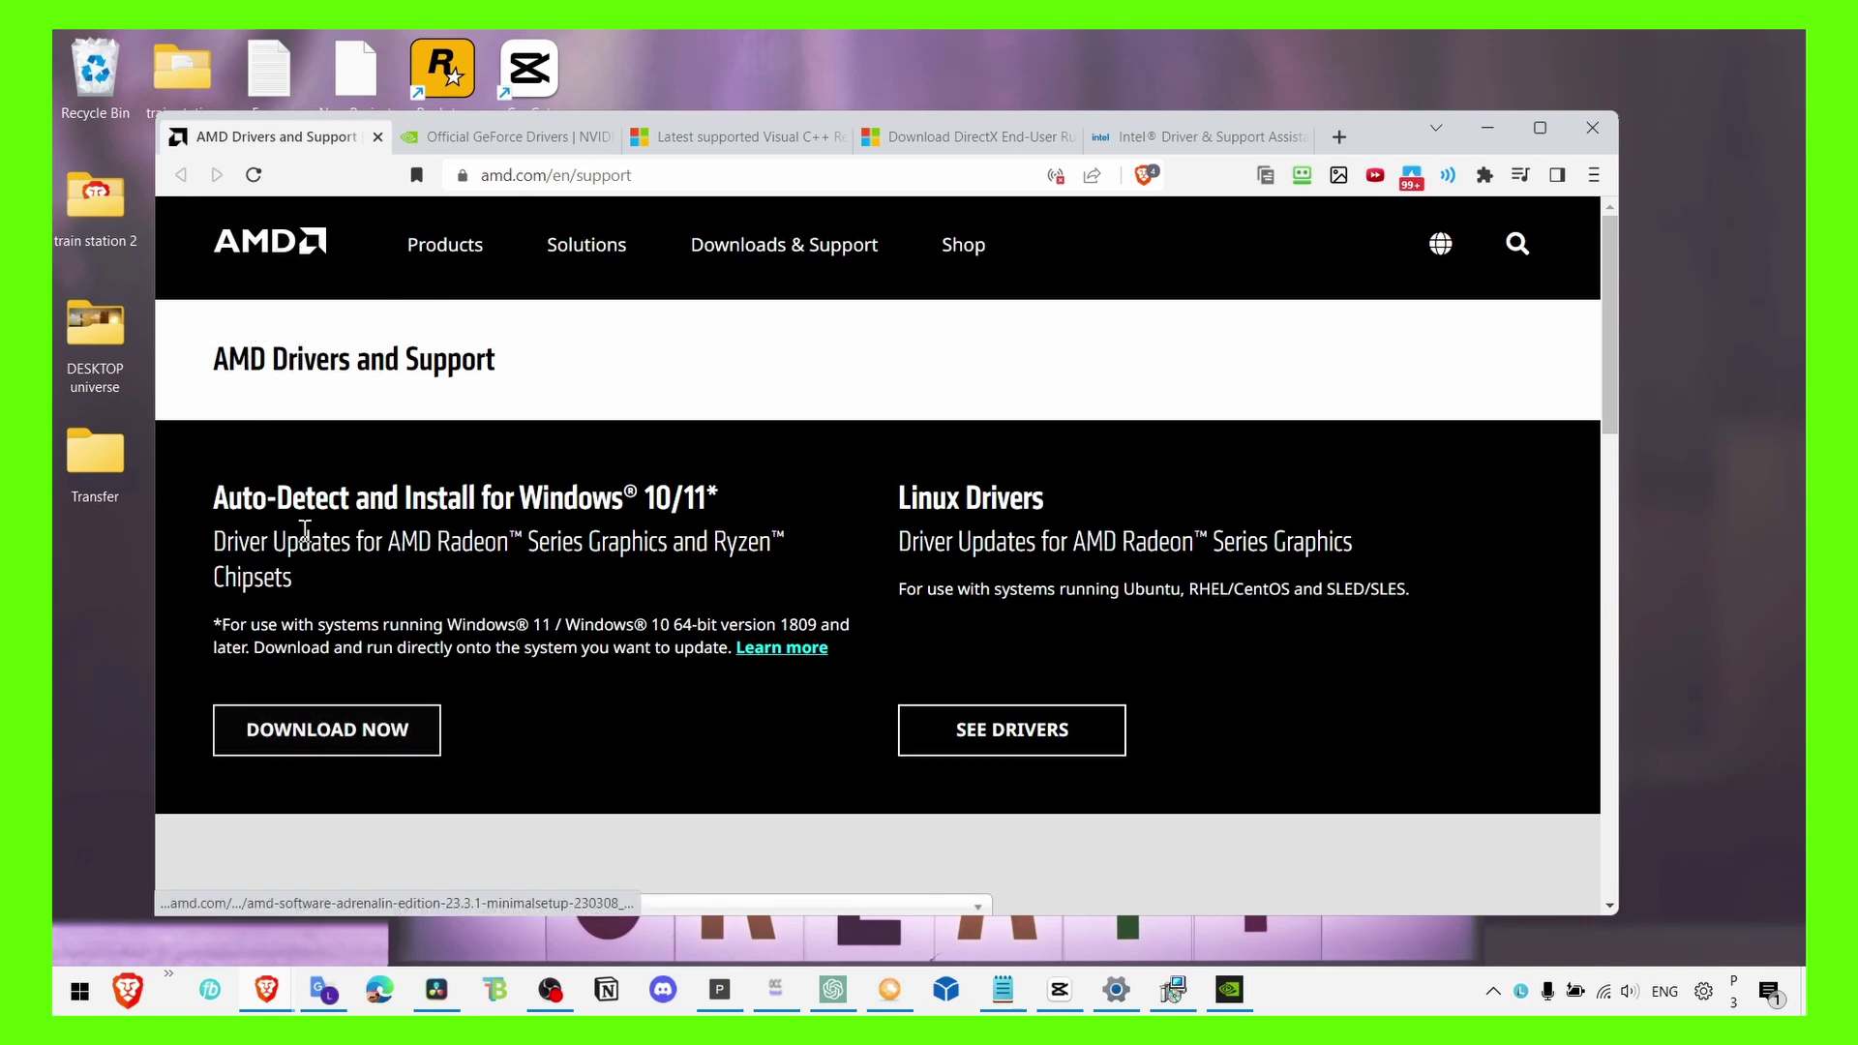
pyautogui.moveTo(228, 501); pyautogui.dragTo(720, 501)
pyautogui.click(451, 508)
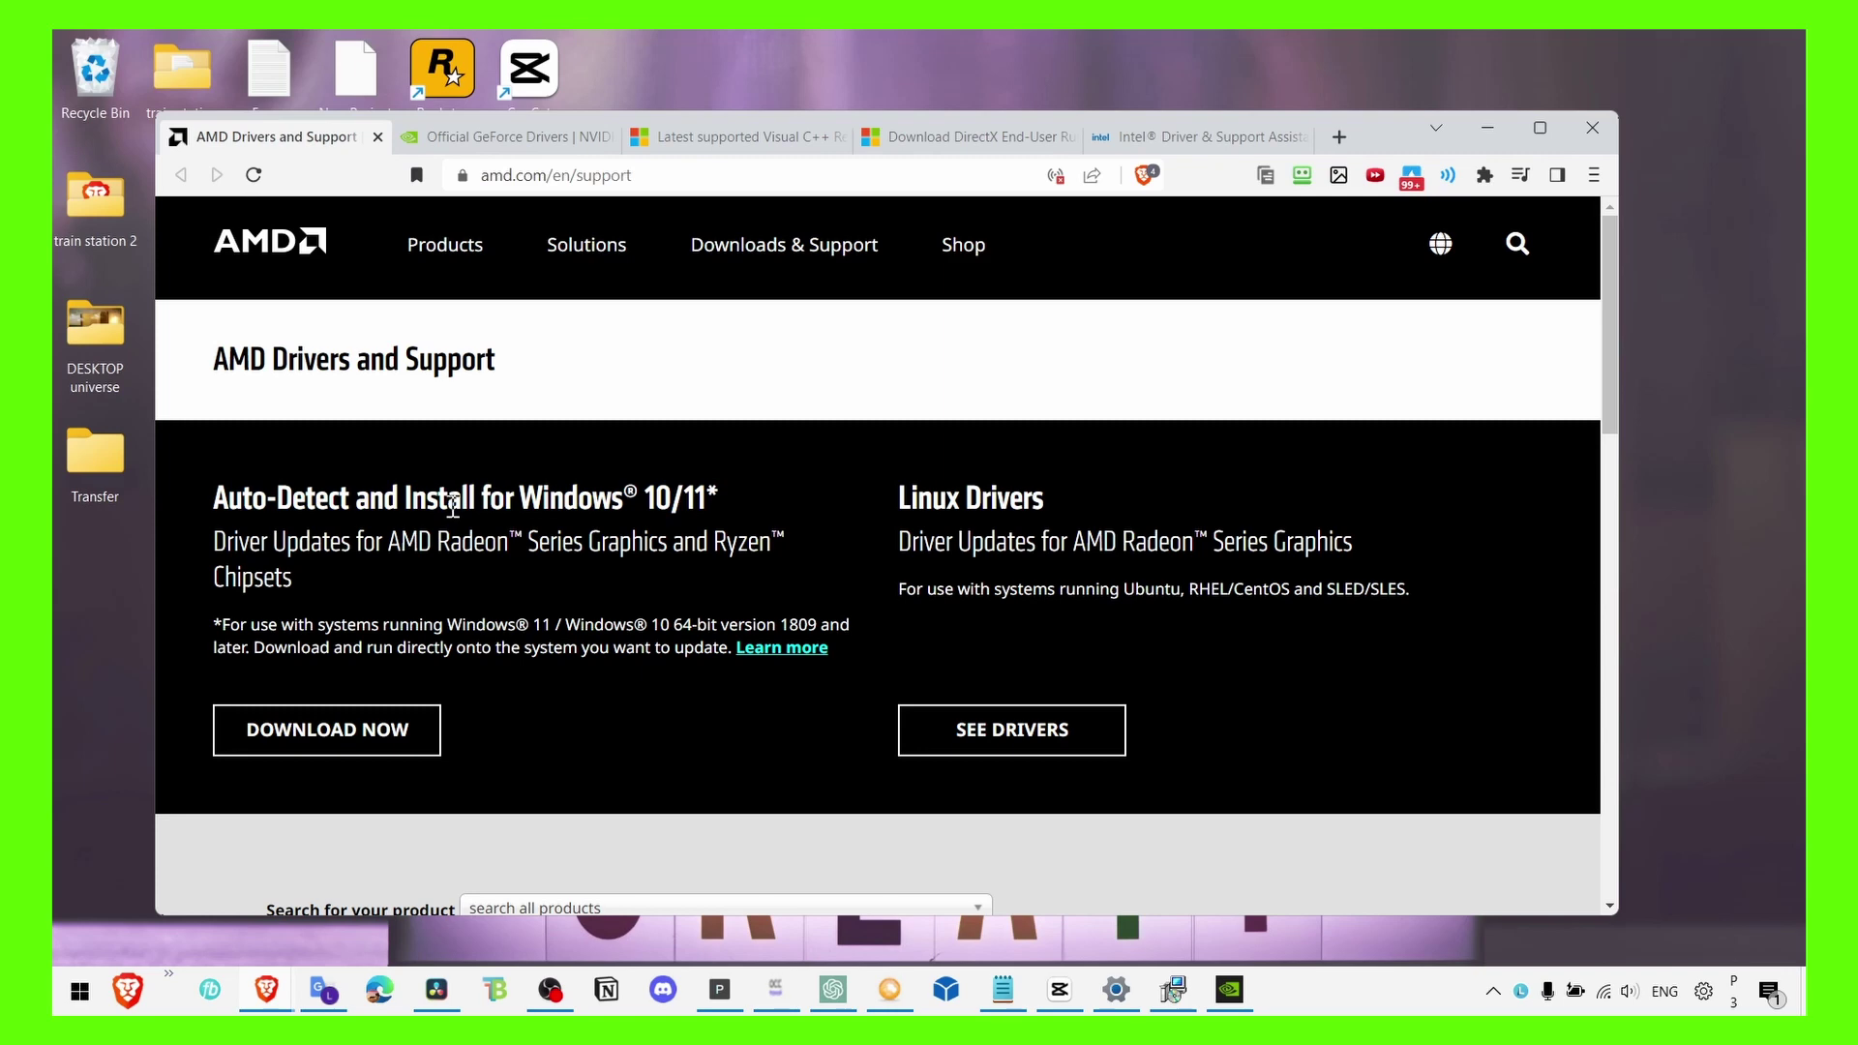
pyautogui.click(1123, 143)
pyautogui.moveTo(323, 544); pyautogui.dragTo(667, 585)
pyautogui.click(430, 746)
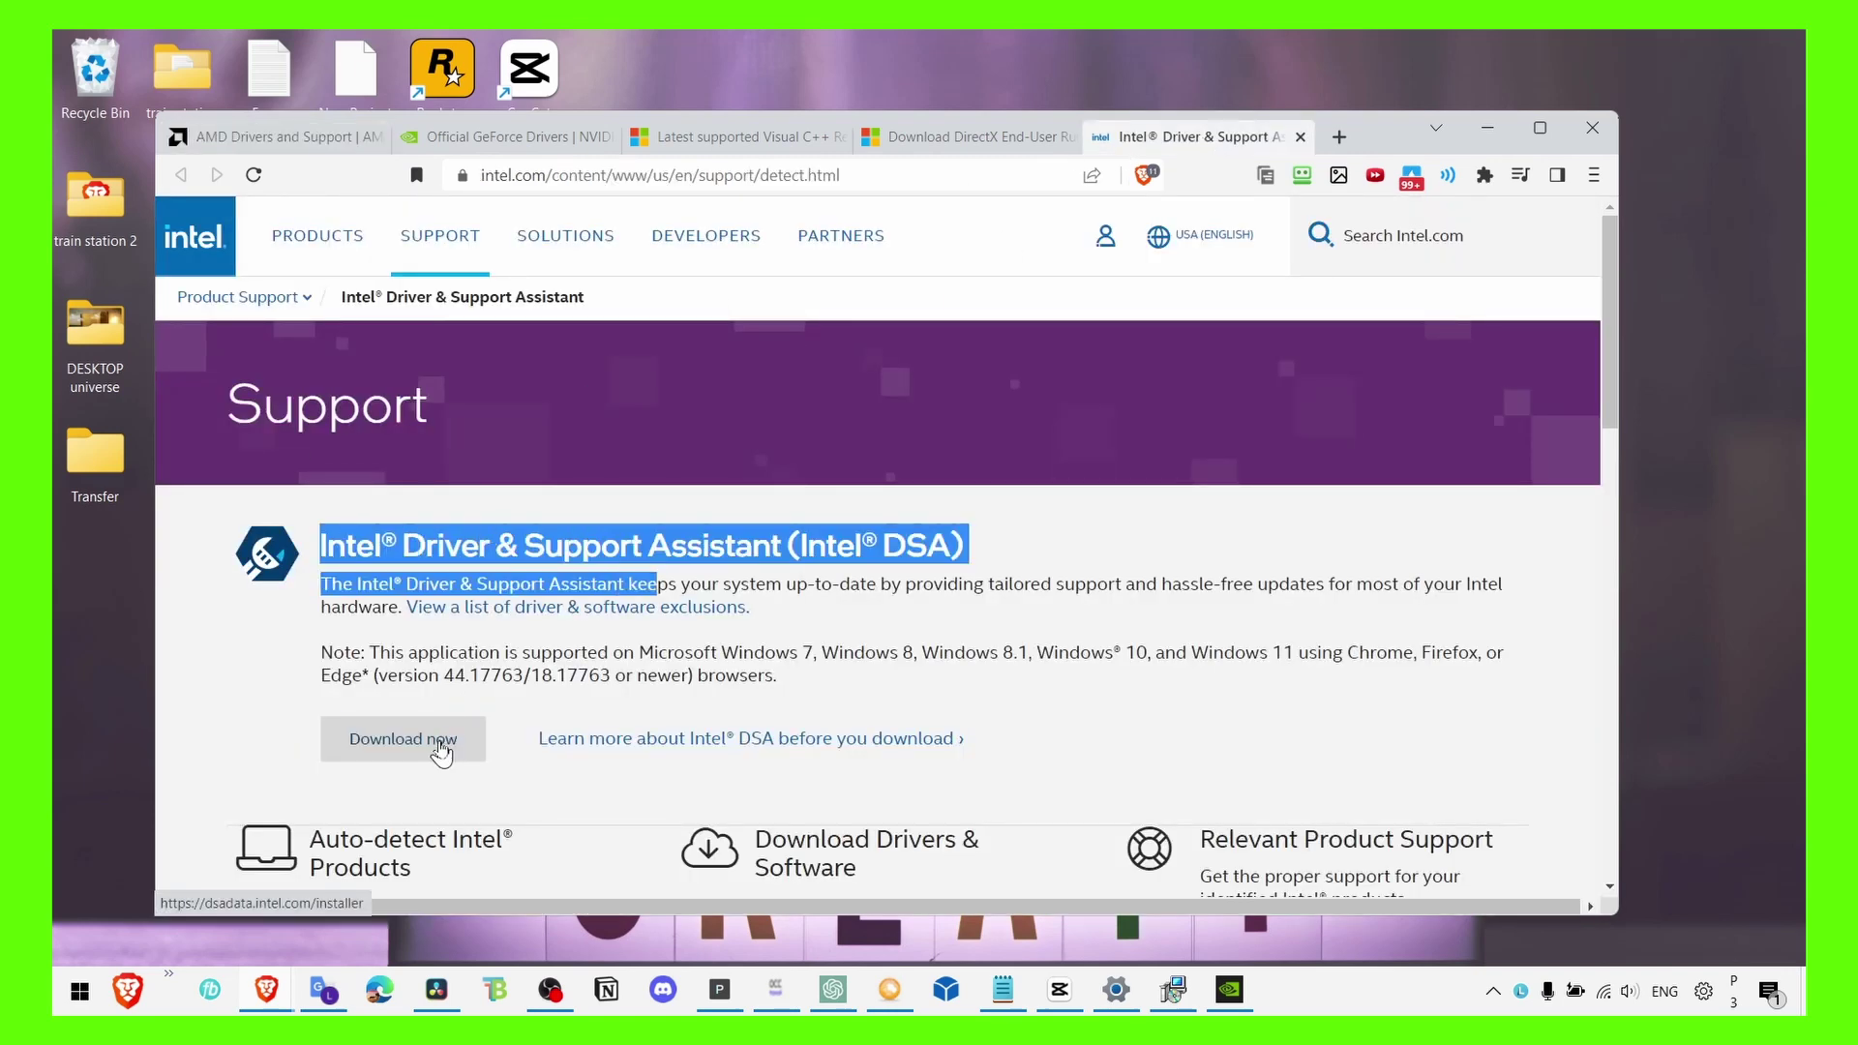
pyautogui.click(1488, 128)
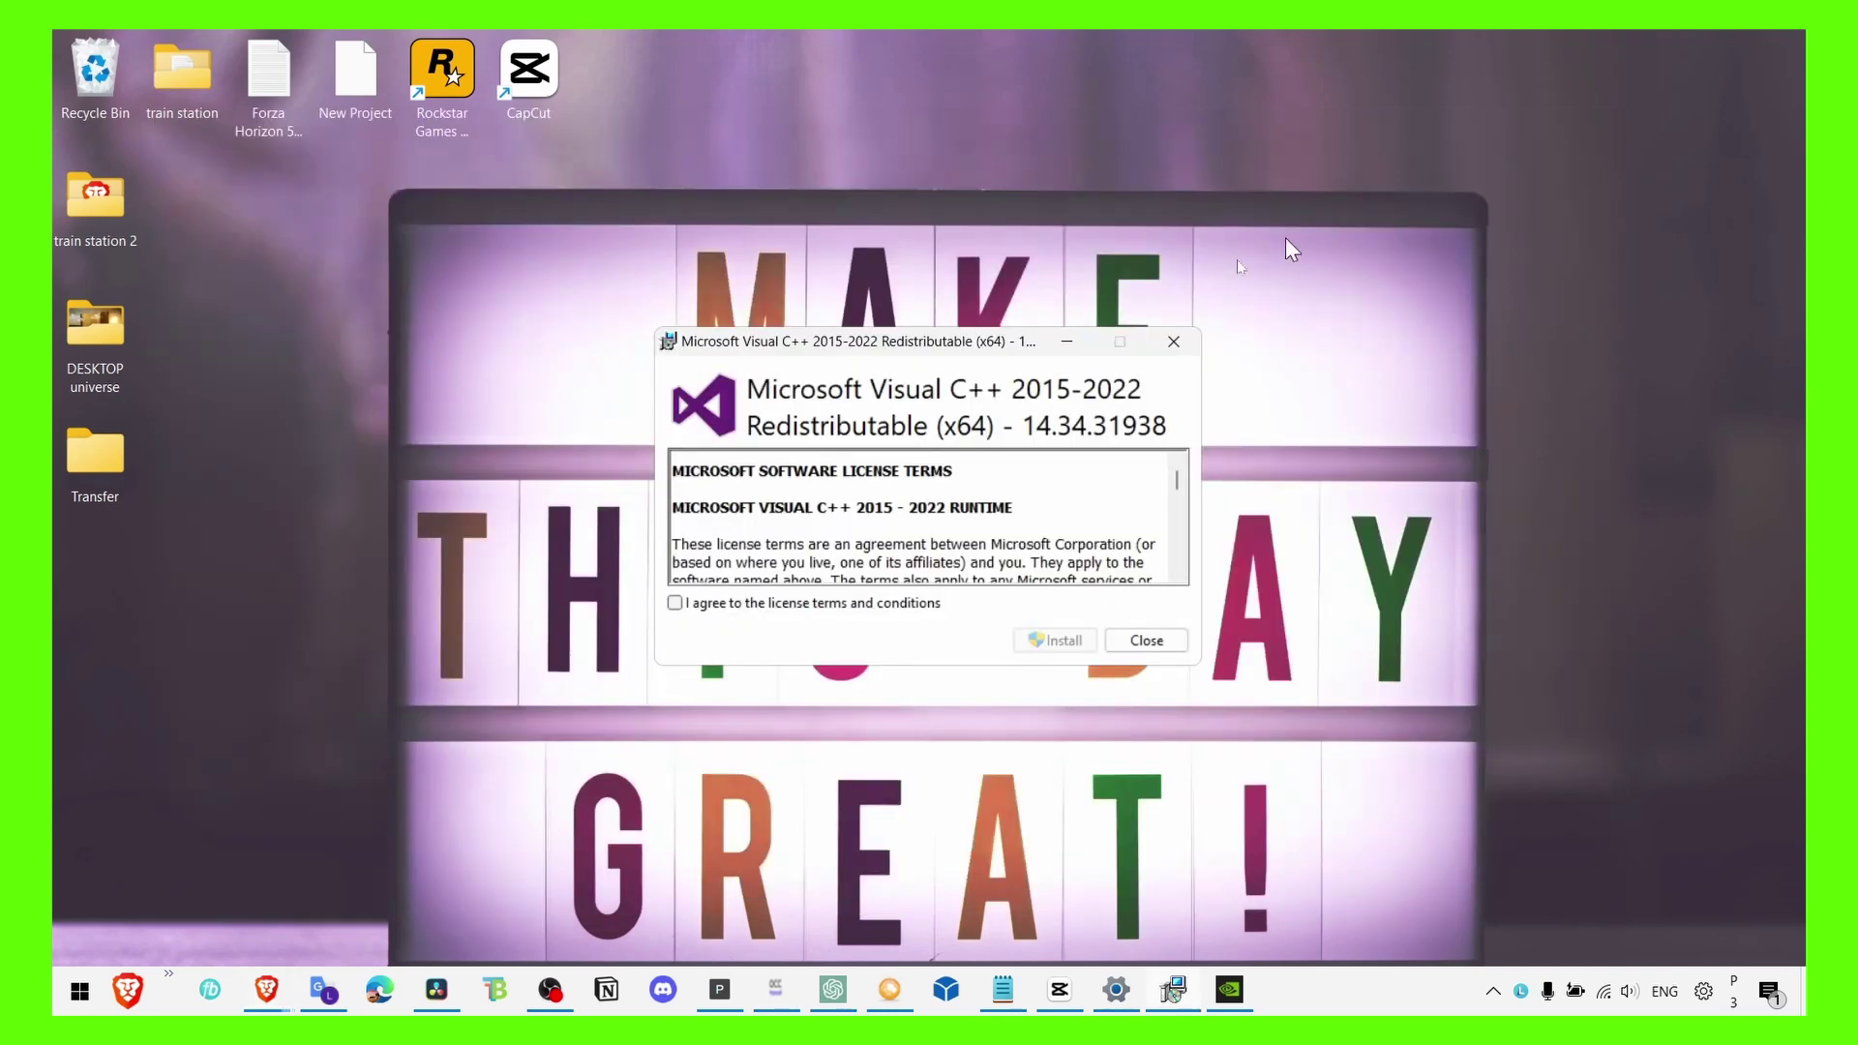
# - Close the Visual C++ Redistributable installer and confirm Yes to cancel it
pyautogui.click(1173, 341)
pyautogui.click(1001, 588)
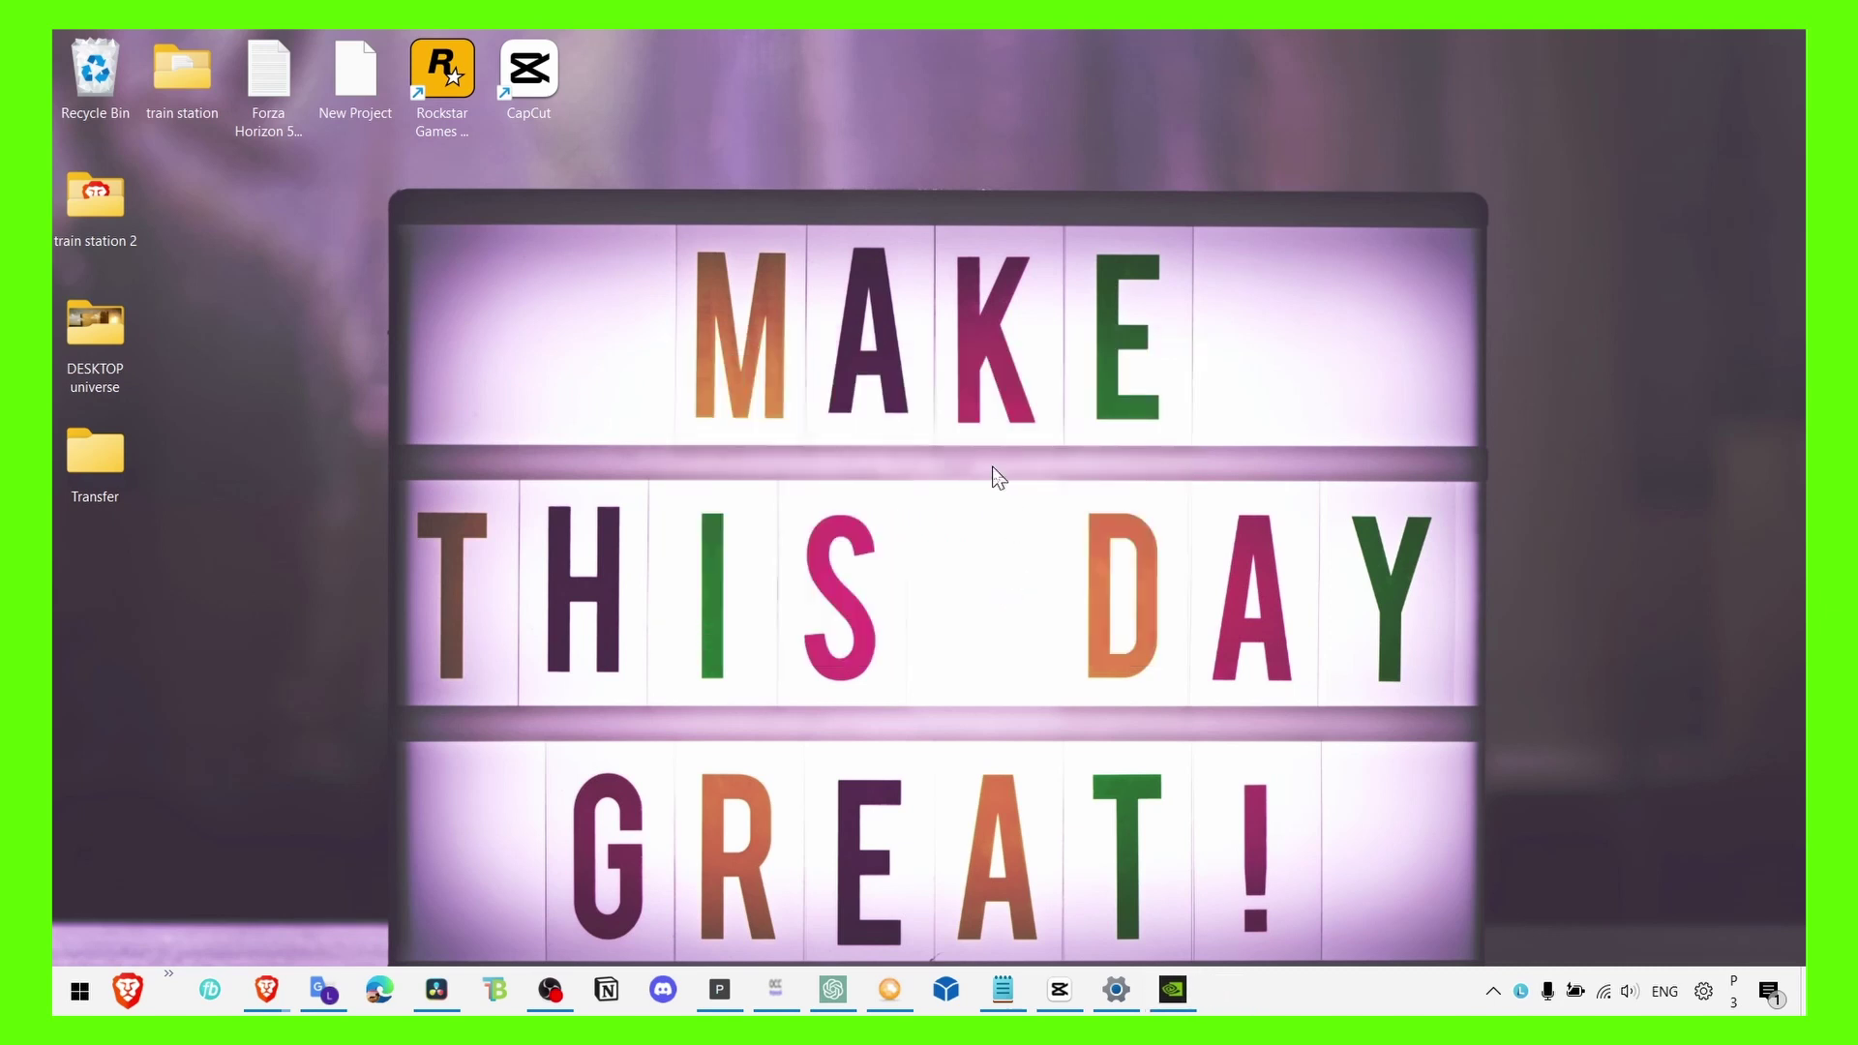